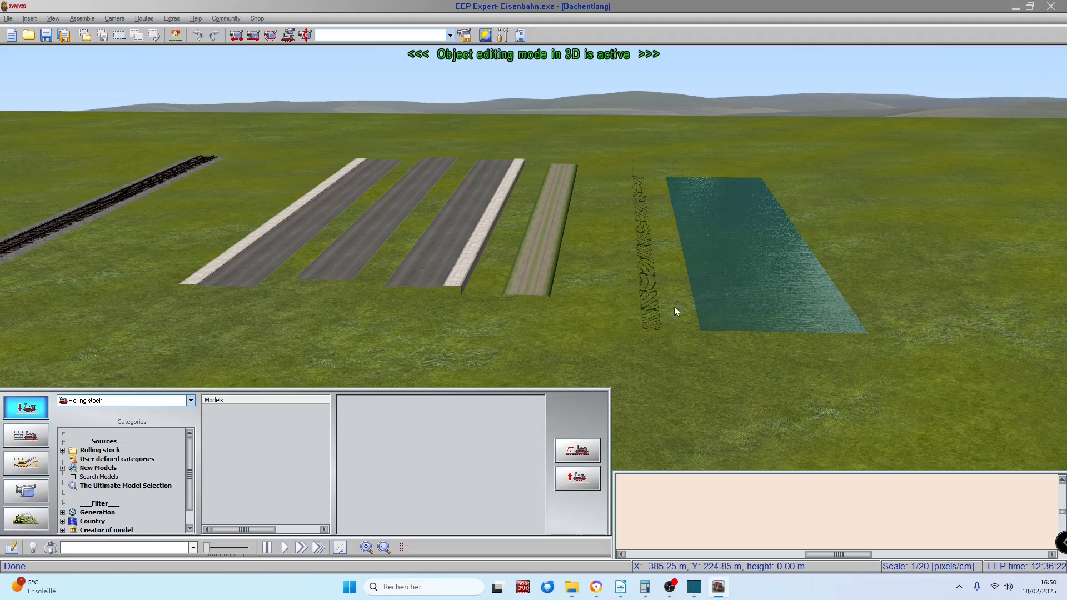
# Step: Inspect the water, dirt path, asphalt road and rail track splines one after another in the 3D view
pyautogui.click(745, 245)
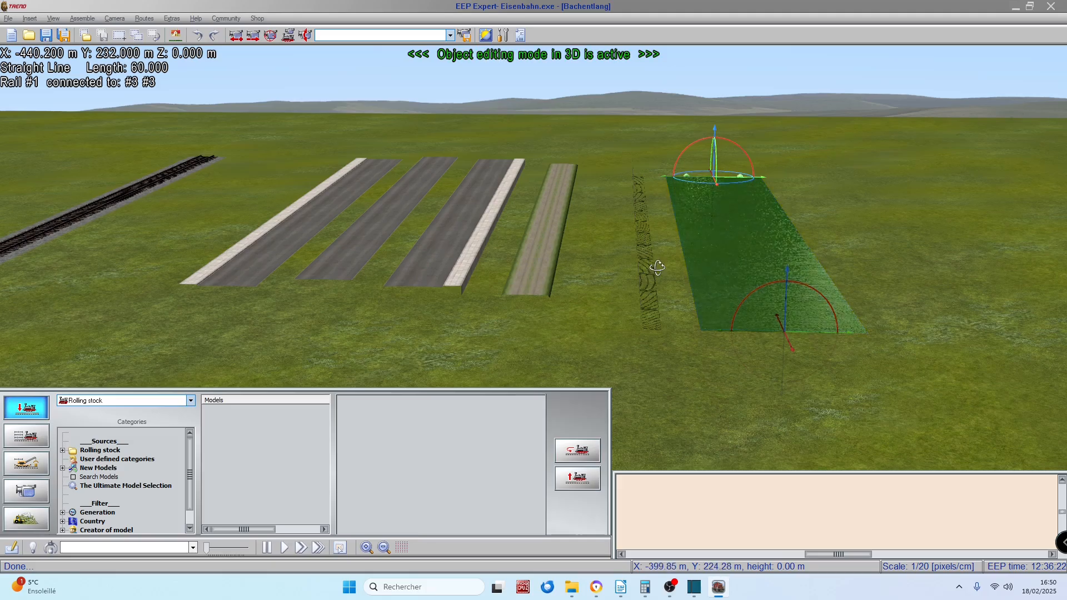
pyautogui.moveTo(658, 267); pyautogui.dragTo(679, 311, button='middle')
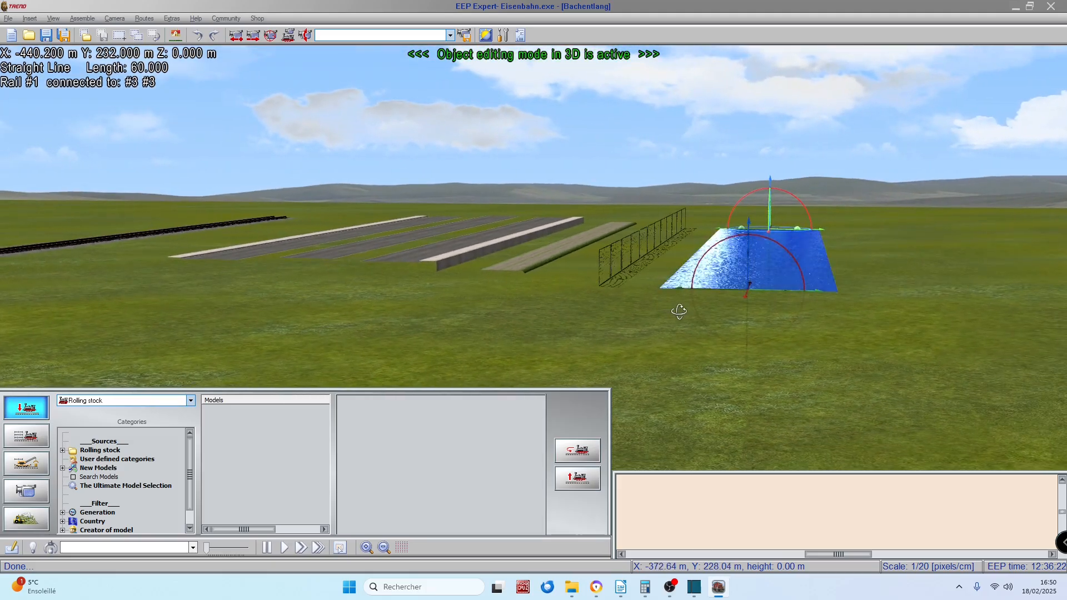
pyautogui.click(560, 260)
pyautogui.moveTo(569, 317); pyautogui.dragTo(553, 264, button='middle')
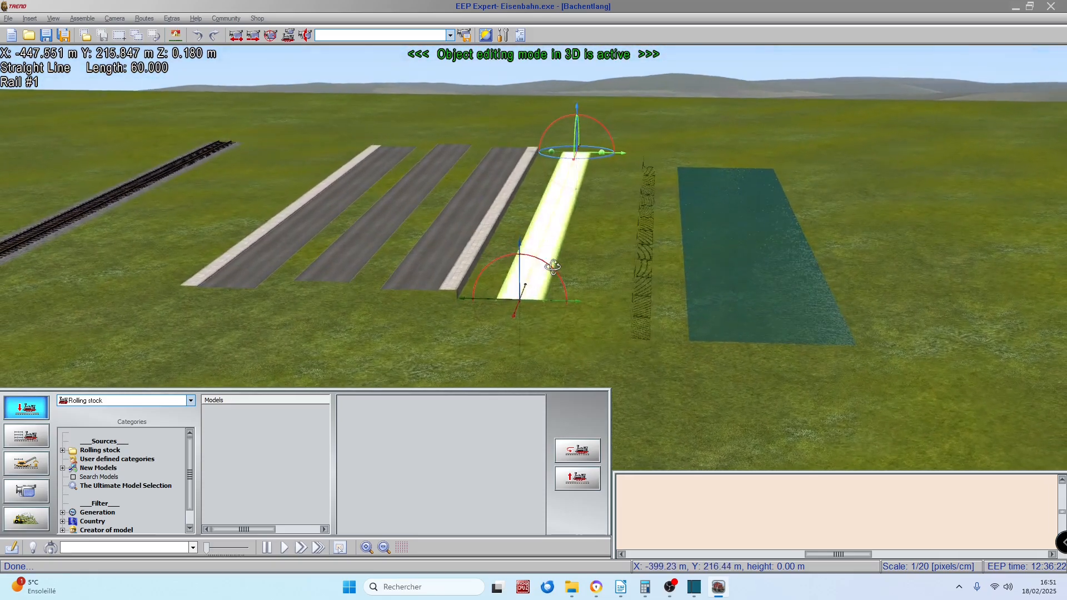
pyautogui.click(447, 231)
pyautogui.click(373, 212)
pyautogui.click(325, 207)
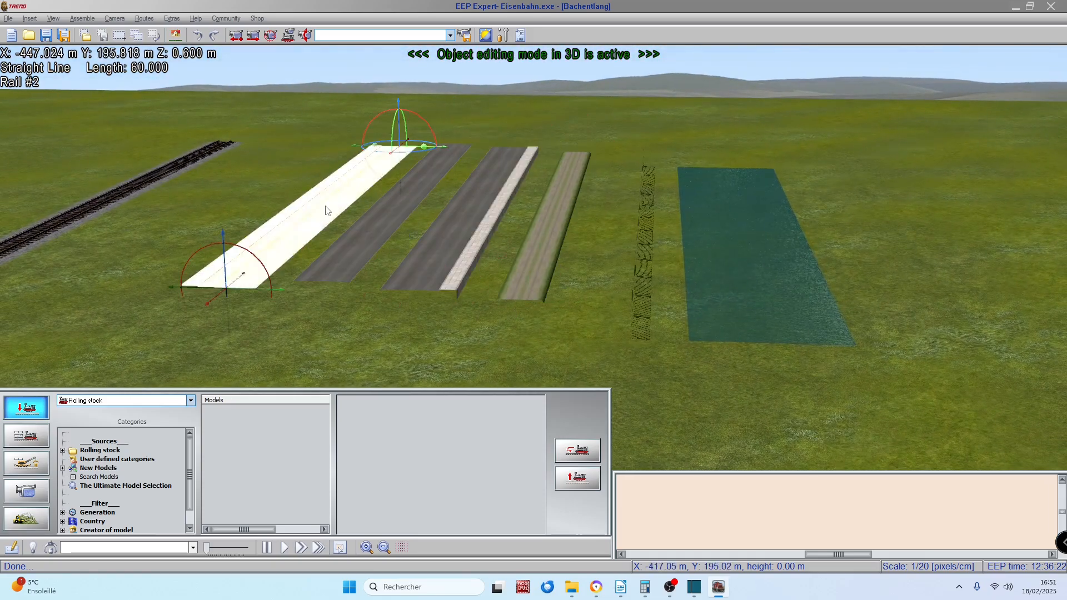
pyautogui.click(23, 145)
pyautogui.click(22, 146)
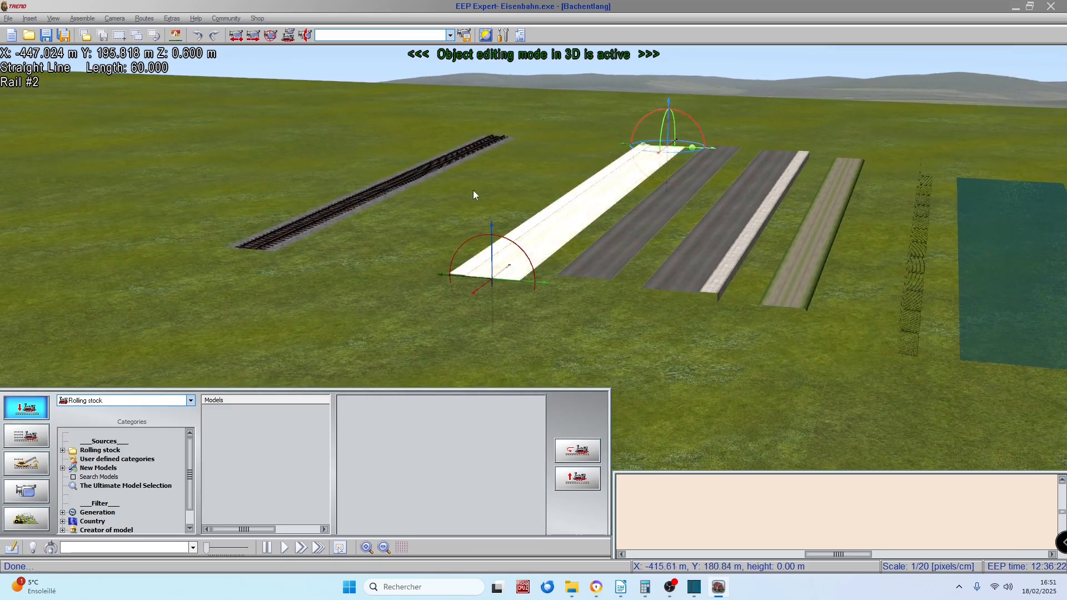
pyautogui.moveTo(473, 193); pyautogui.dragTo(356, 193, button='middle')
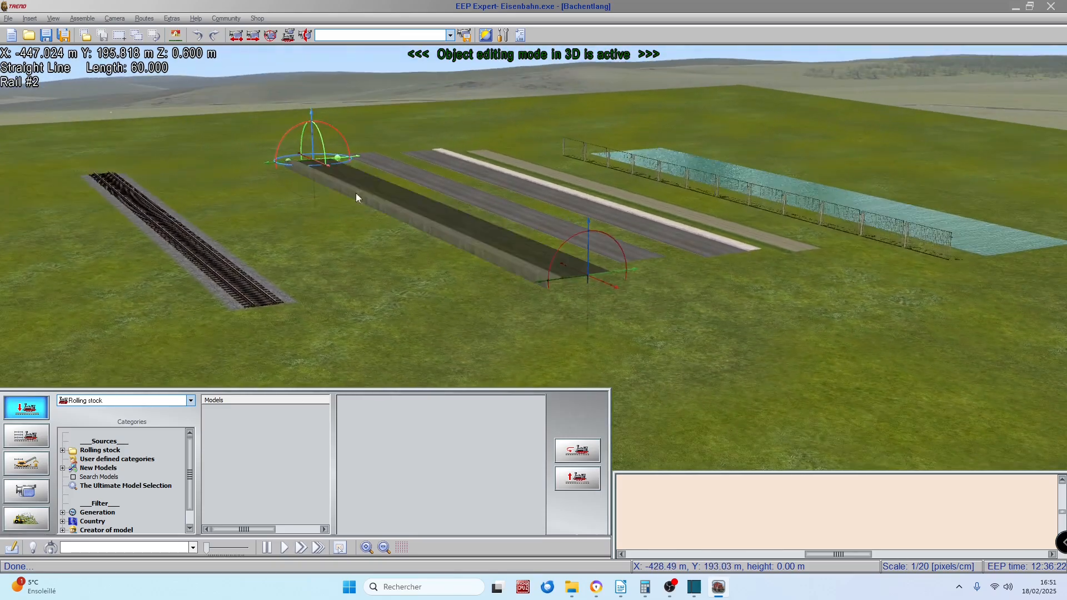
pyautogui.click(185, 249)
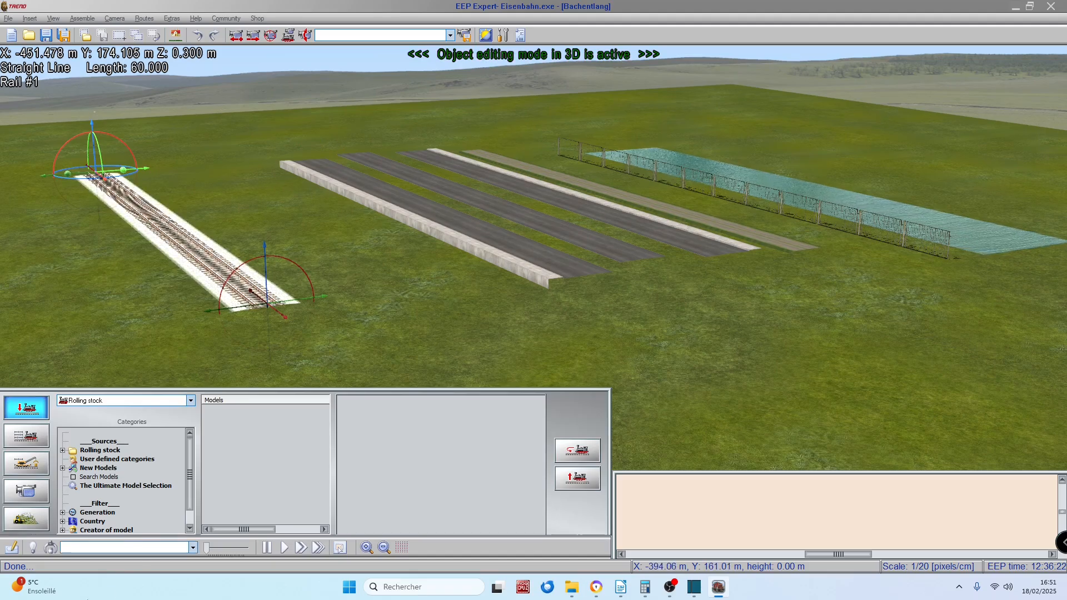
# Step: Select the rail track in the 2D planning window and look through the copy templates available for tracks
pyautogui.click(14, 548)
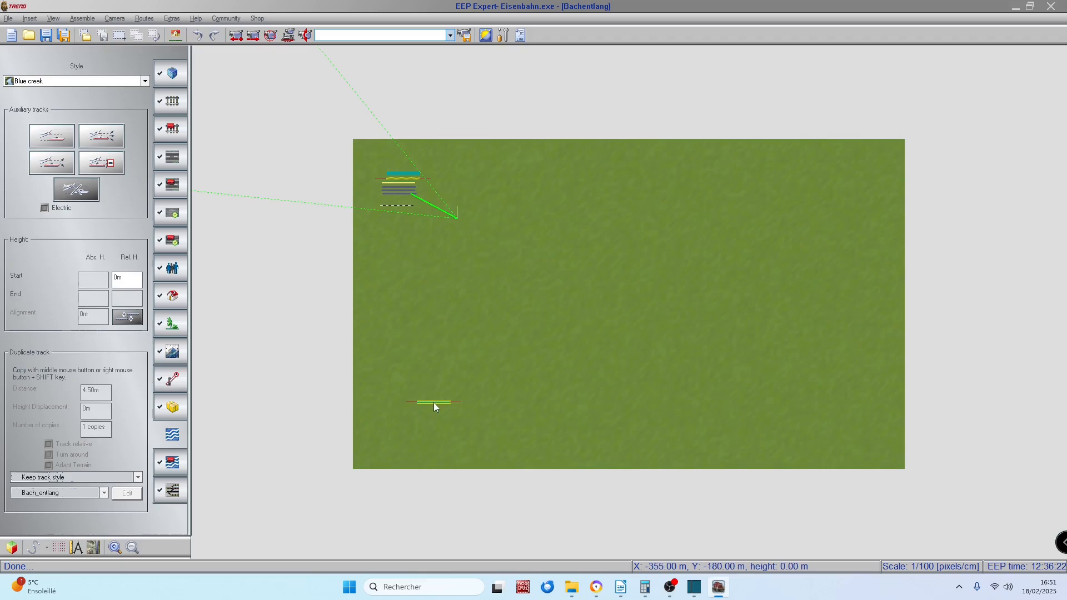
pyautogui.click(172, 102)
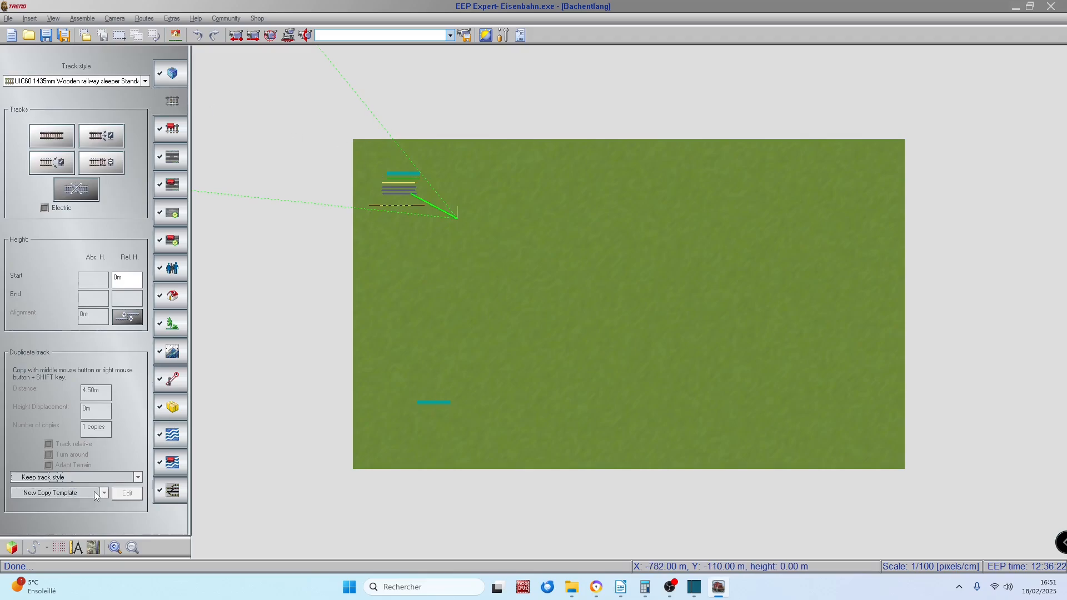
pyautogui.click(391, 206)
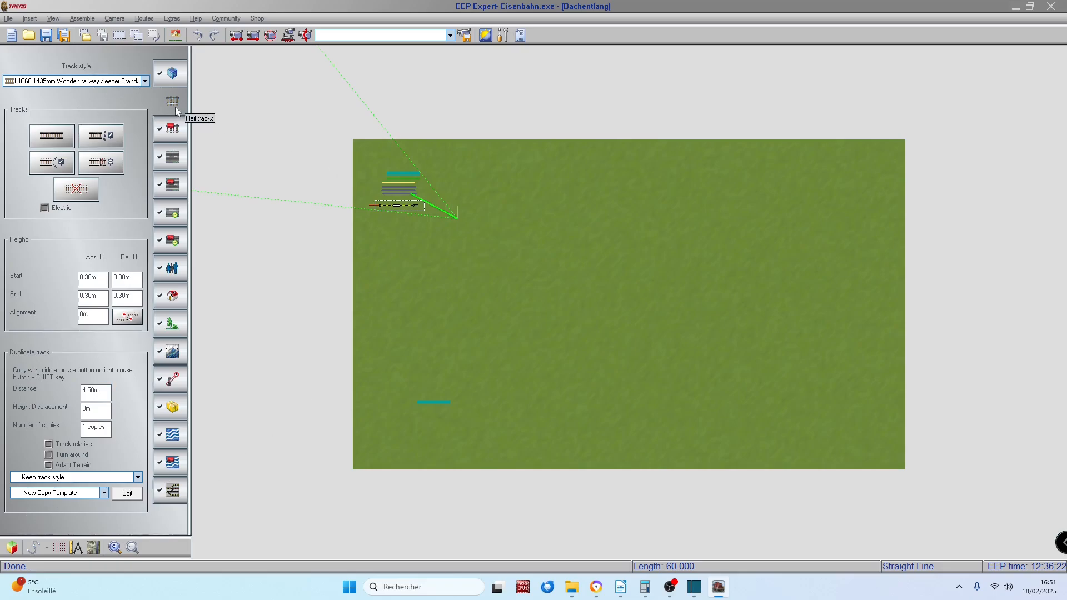
pyautogui.click(104, 493)
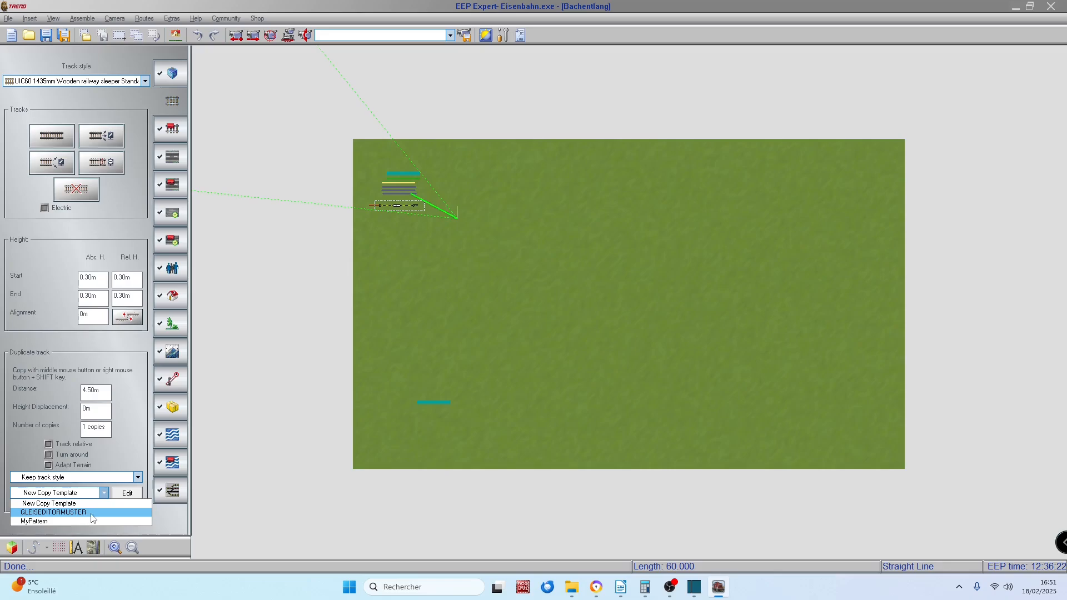
# Step: Select the one-way asphalt road in the plan and look through the copy templates available for roads
pyautogui.click(171, 157)
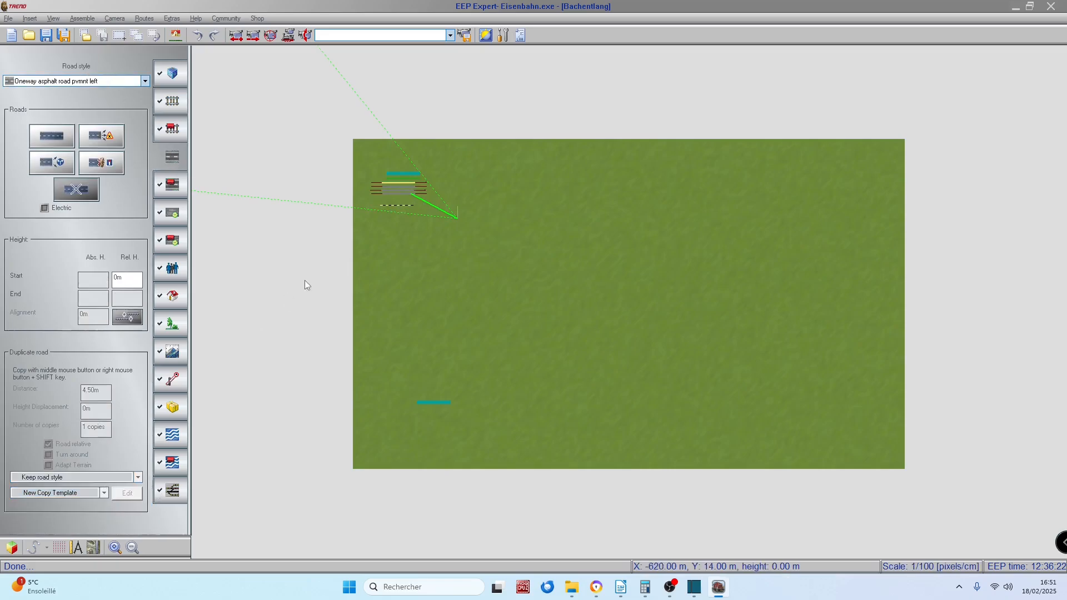
pyautogui.click(394, 192)
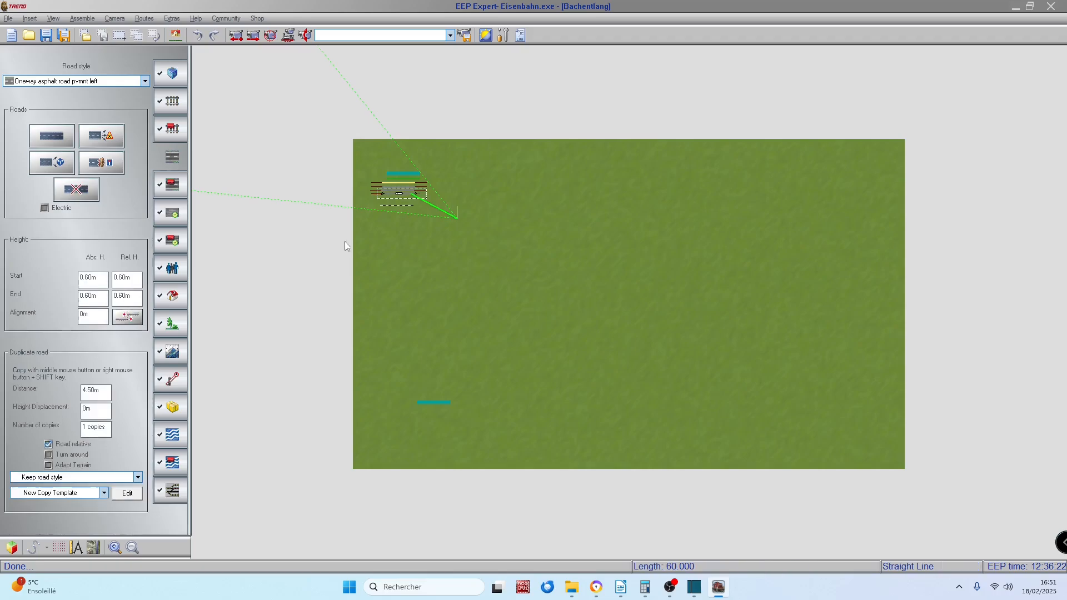
pyautogui.click(106, 494)
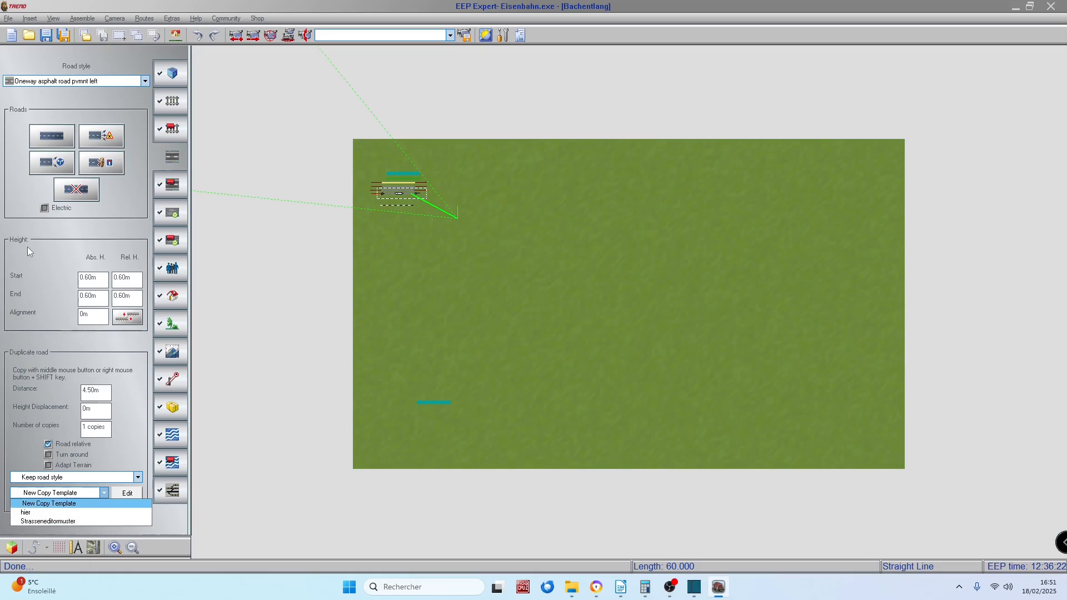
pyautogui.click(171, 99)
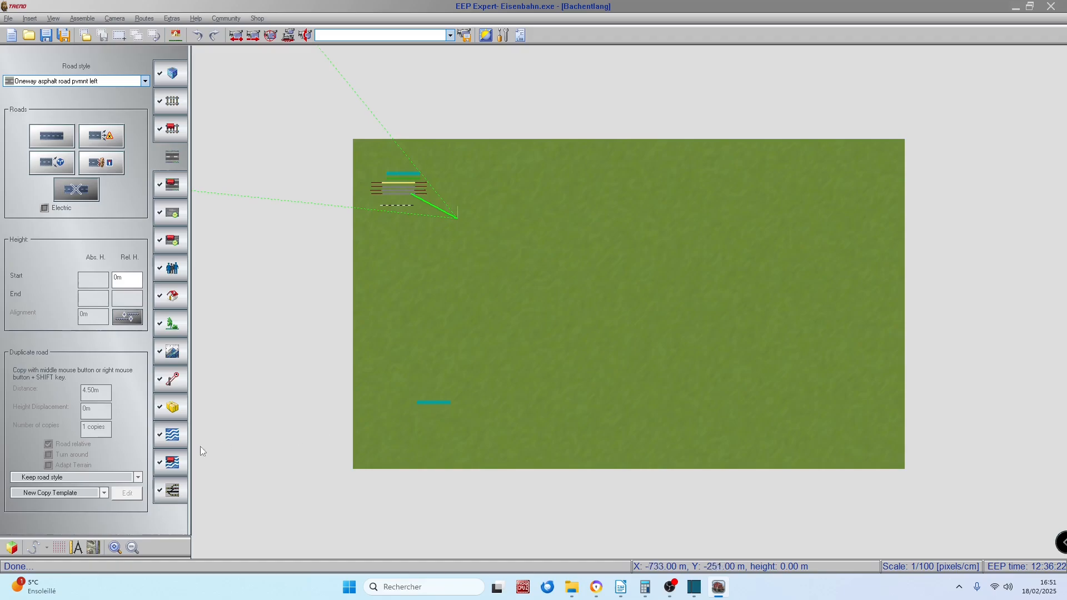
# Step: Select the separate Blue creek segment near the plan's lower edge and open its Bach_entlang copy template for editing
pyautogui.click(428, 402)
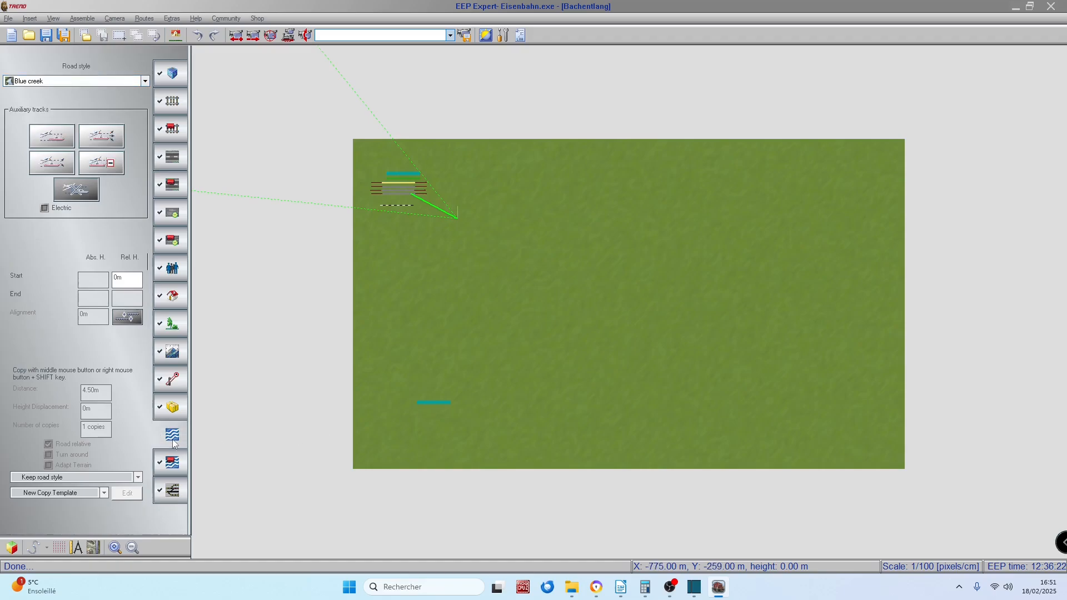
pyautogui.click(432, 402)
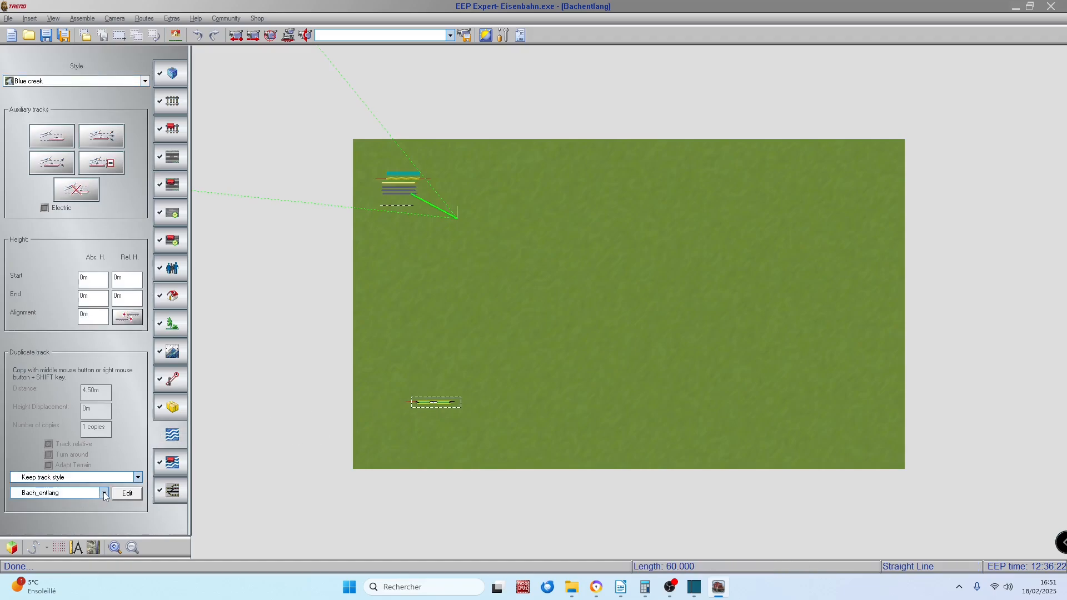
pyautogui.click(133, 495)
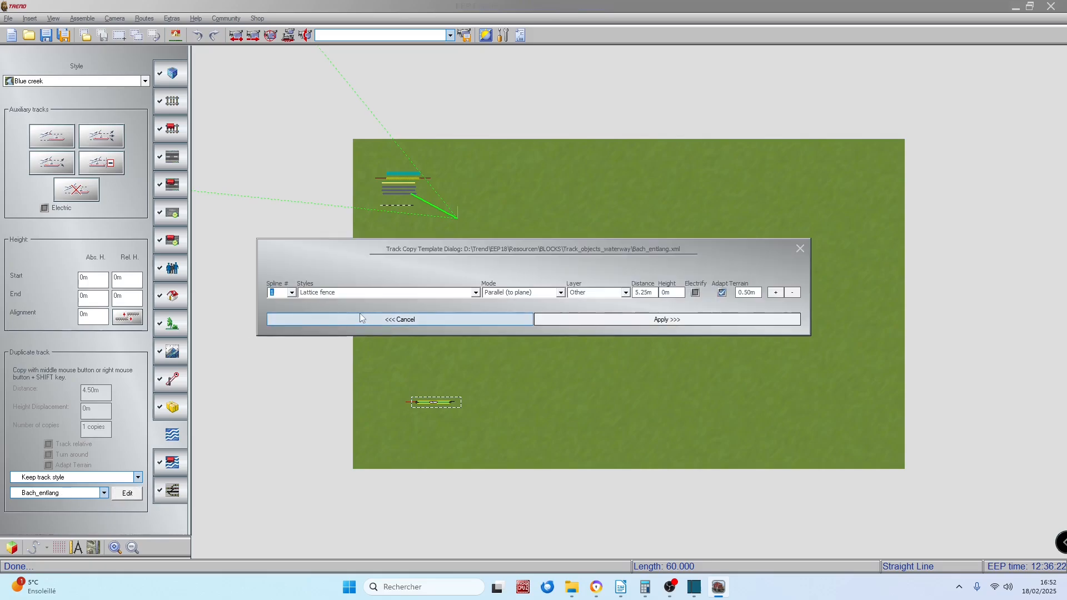
# Step: Review the style, layer, distance, height and terrain settings of splines 1 to 3 in the copy template
pyautogui.click(293, 294)
pyautogui.click(293, 294)
pyautogui.click(292, 293)
pyautogui.click(296, 307)
pyautogui.click(291, 294)
pyautogui.click(284, 317)
pyautogui.click(746, 294)
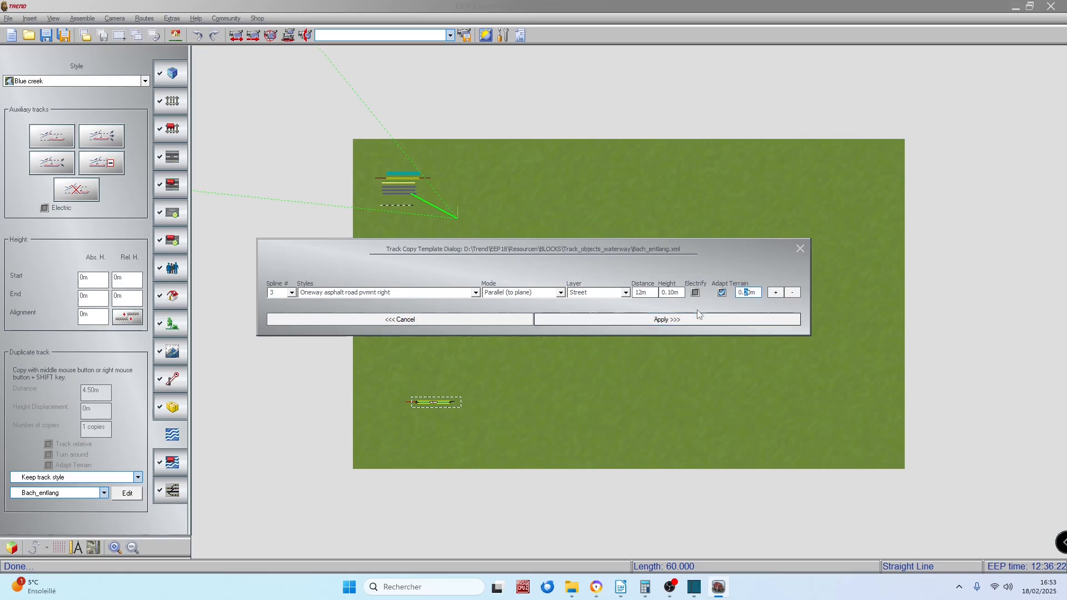
pyautogui.doubleClick(673, 293)
# Step: Review the style, layer, distance and height settings of splines 4 to 6 in the copy template
pyautogui.click(290, 292)
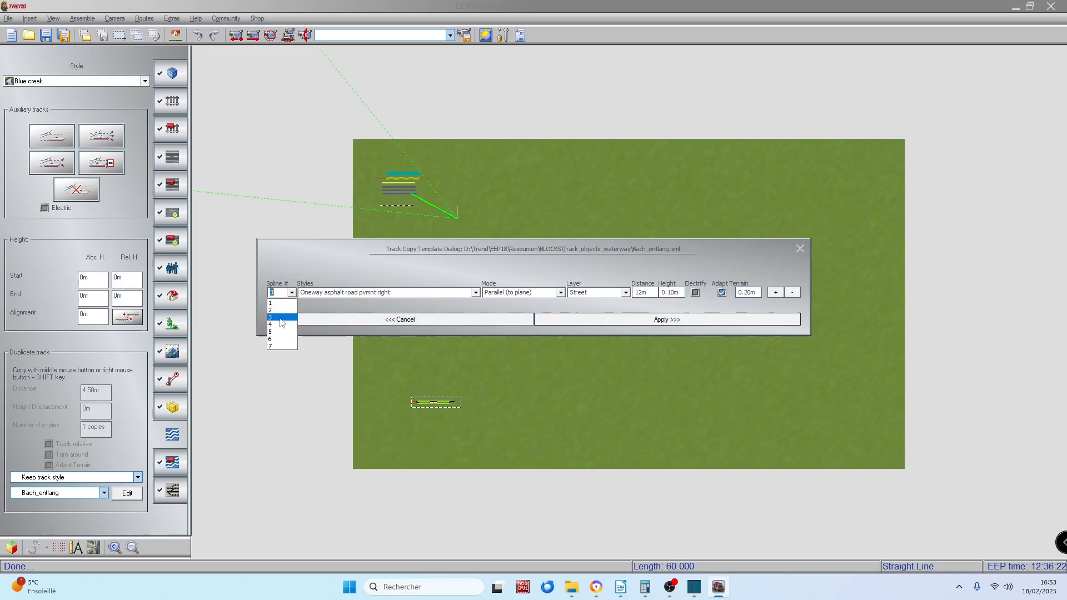
pyautogui.click(280, 326)
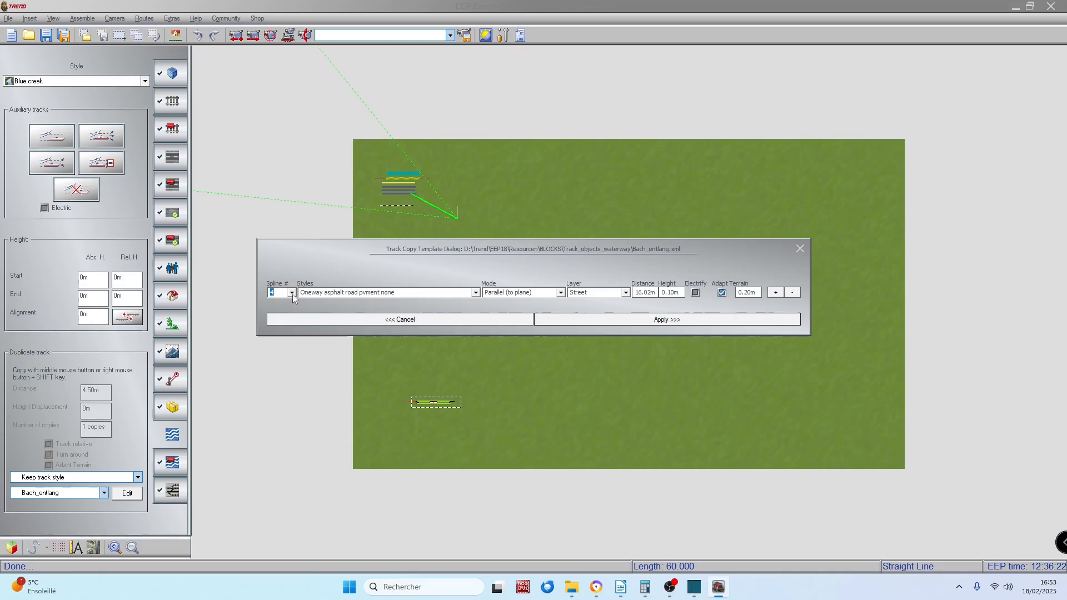
pyautogui.click(292, 294)
pyautogui.click(278, 332)
pyautogui.click(292, 293)
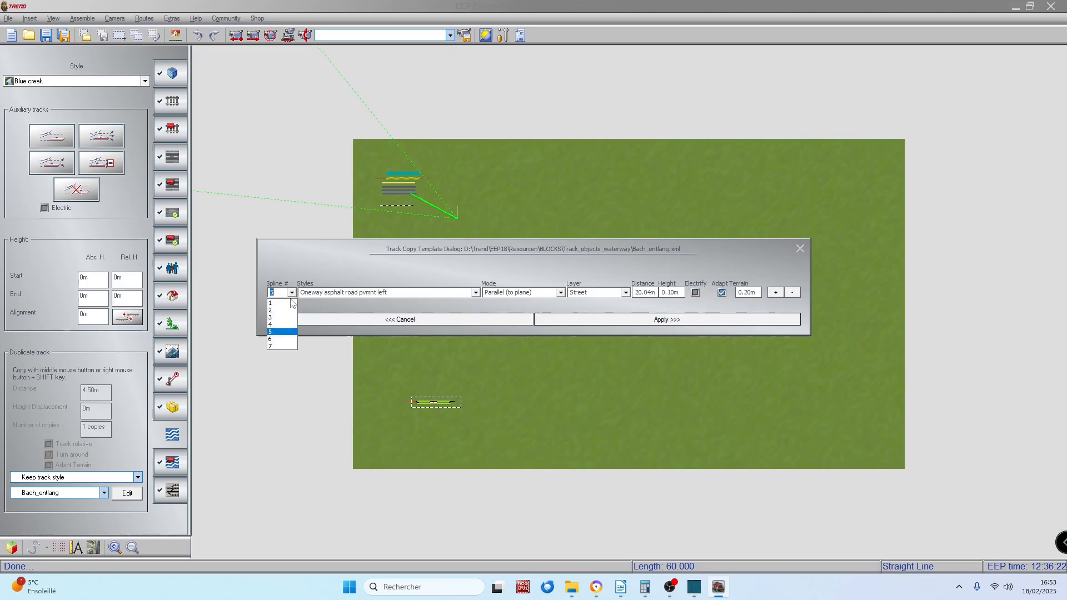
pyautogui.click(279, 339)
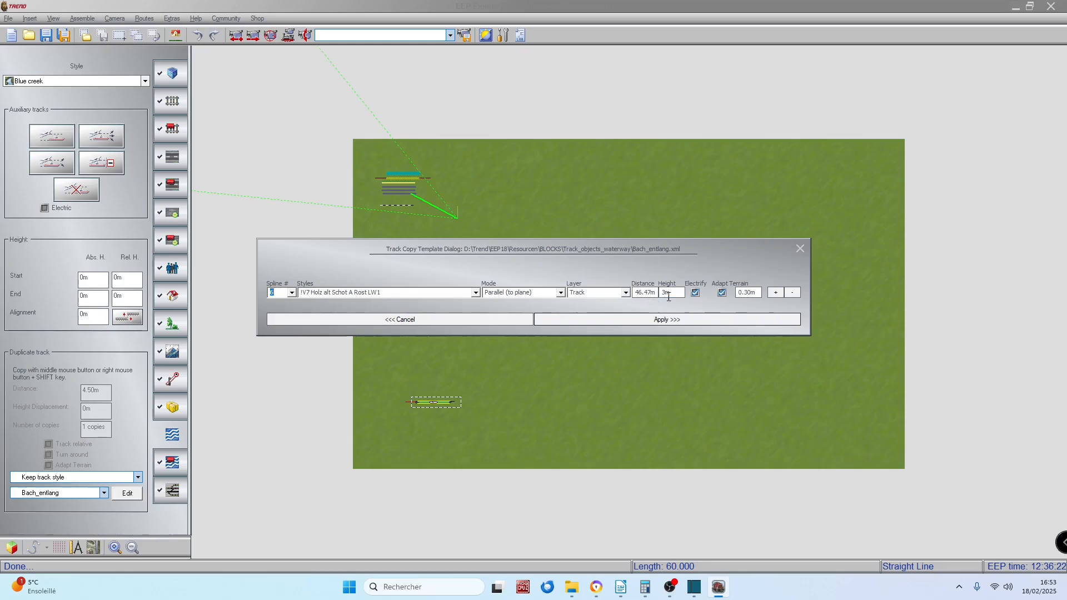
pyautogui.moveTo(672, 294); pyautogui.dragTo(664, 294)
# Step: Set spline 7 of the template to Keep Style on the Other layer and apply the template
pyautogui.click(292, 293)
pyautogui.click(279, 346)
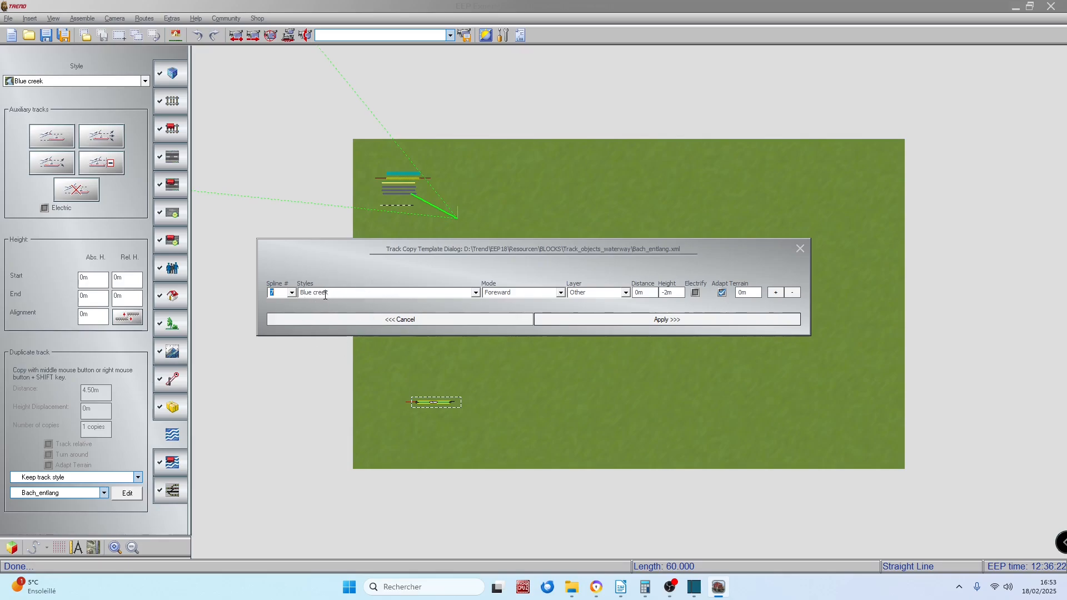
pyautogui.click(590, 295)
pyautogui.click(627, 293)
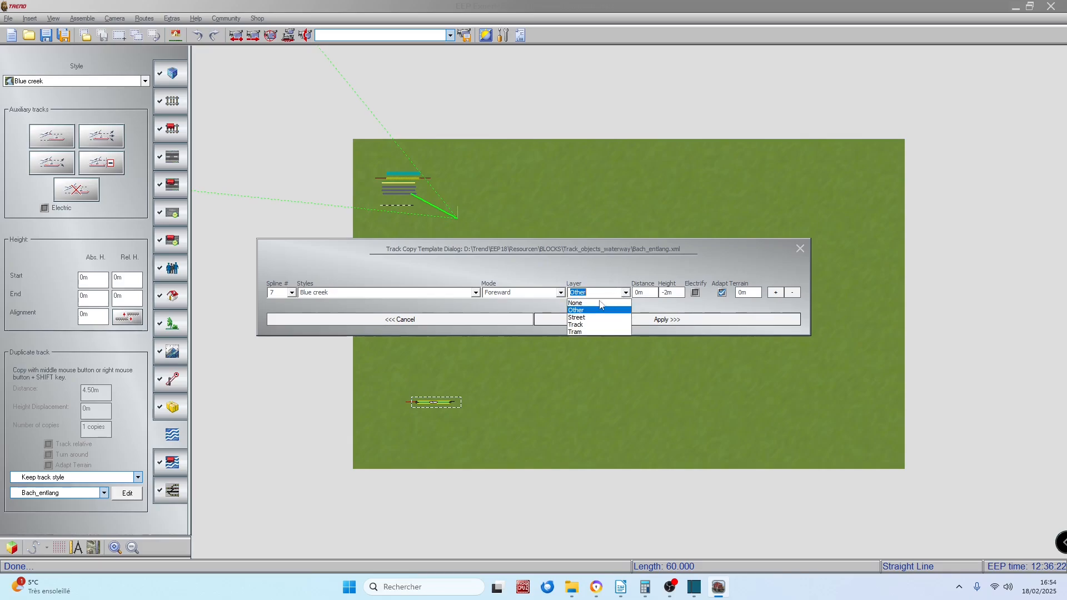
pyautogui.click(586, 311)
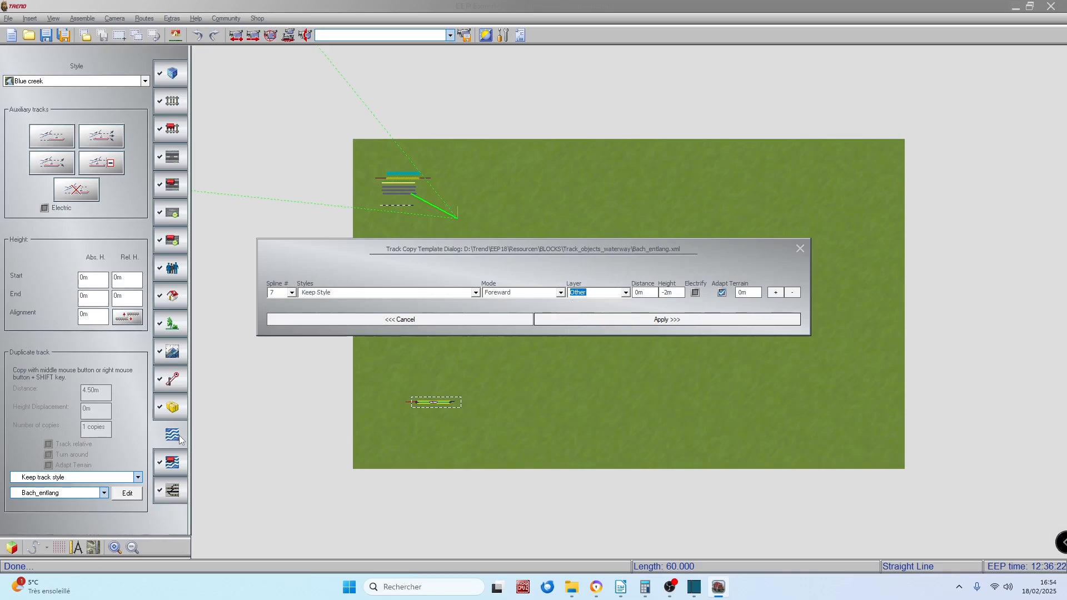
pyautogui.click(625, 293)
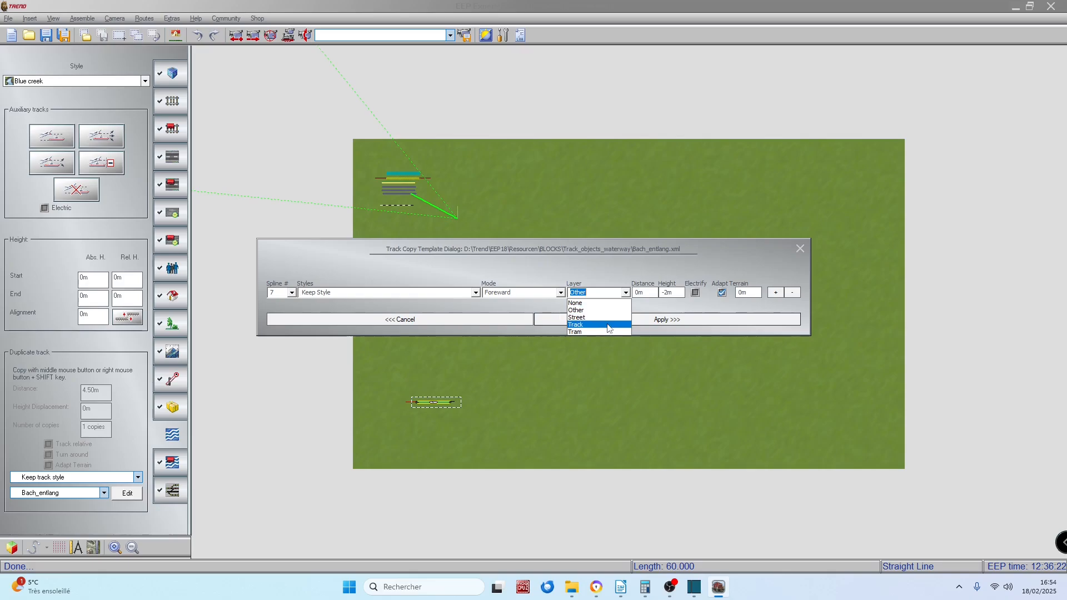
pyautogui.click(618, 263)
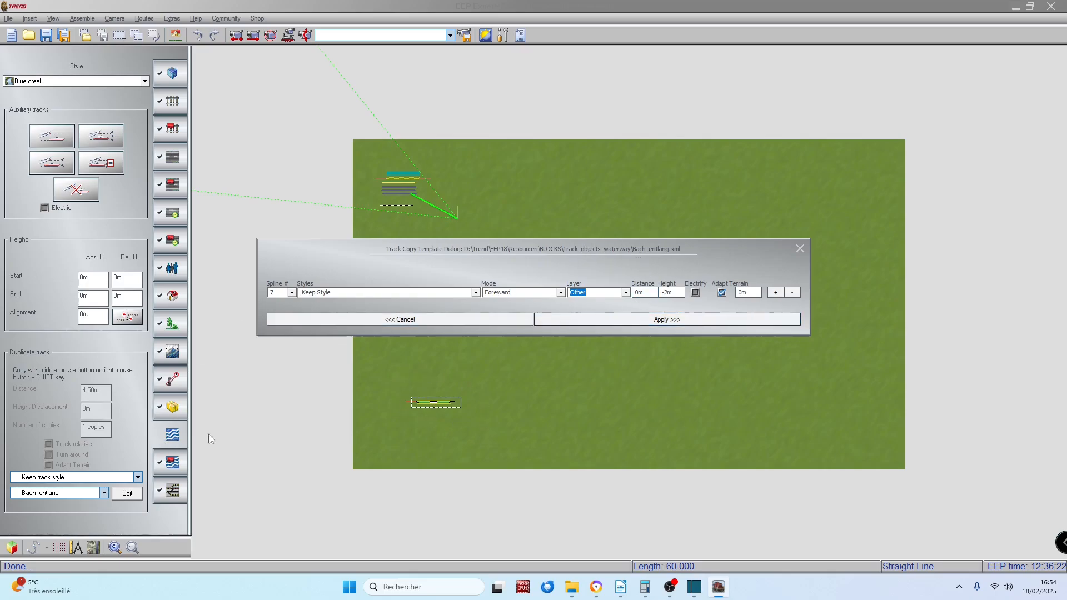
pyautogui.click(626, 293)
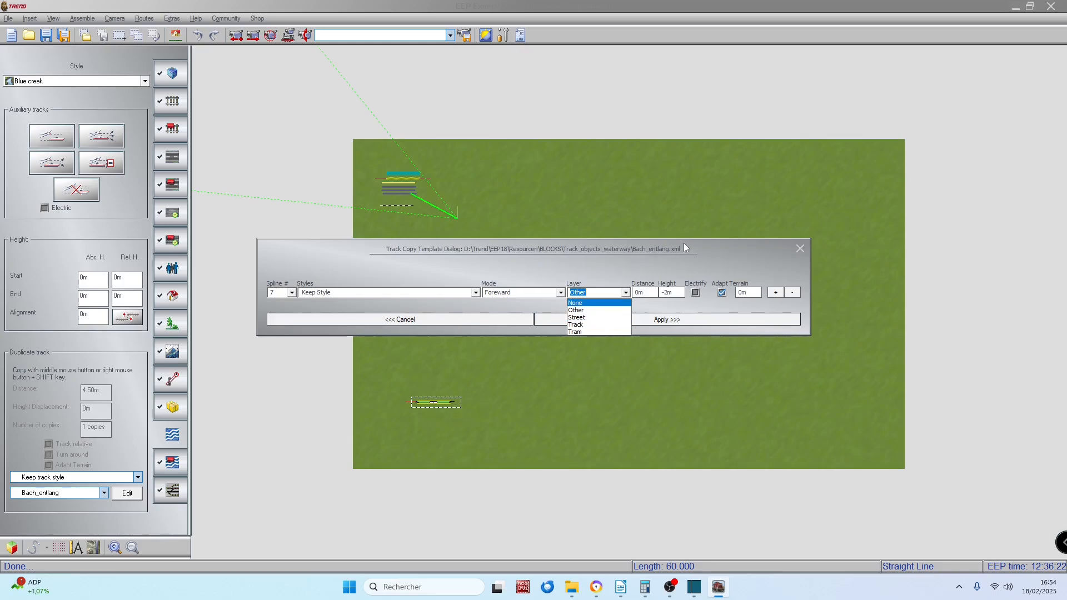
pyautogui.click(572, 309)
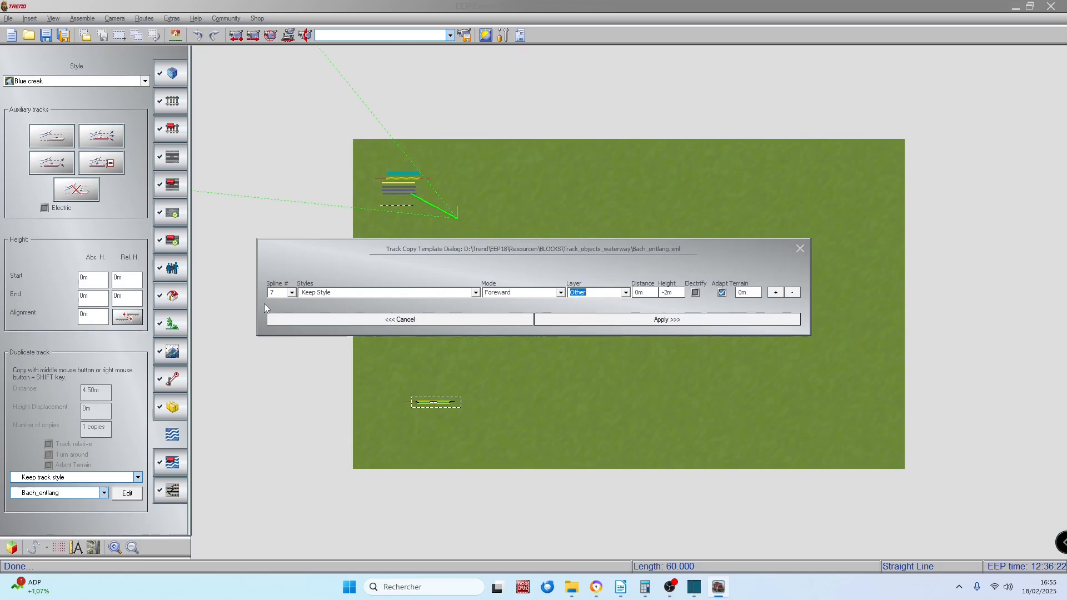
pyautogui.click(676, 322)
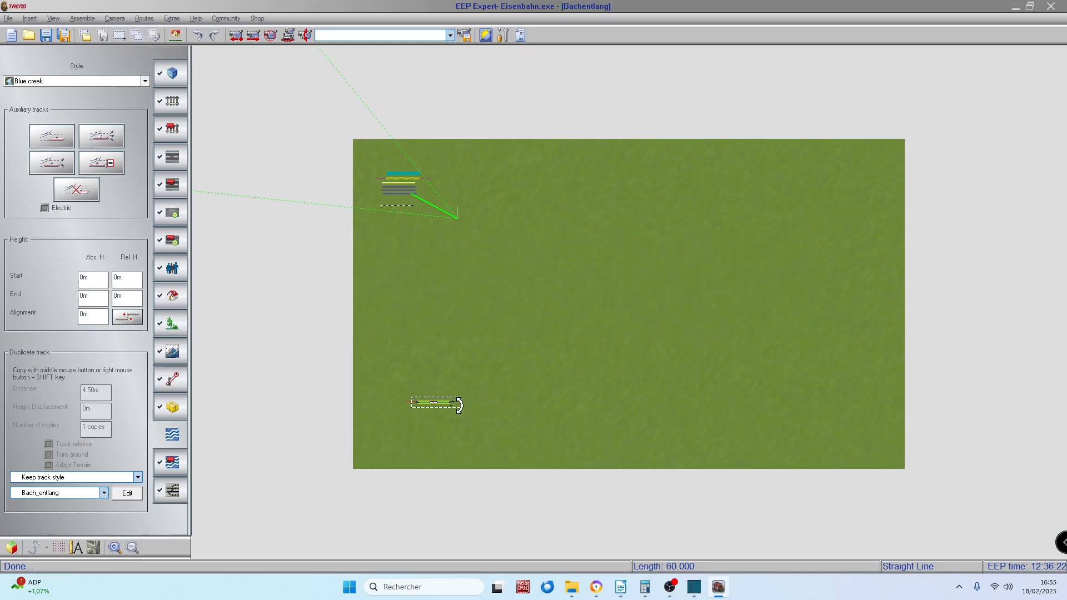
# Step: Duplicate the selected creek segment twice in a row with the Bach_entlang template
pyautogui.scroll(3, 451, 405)
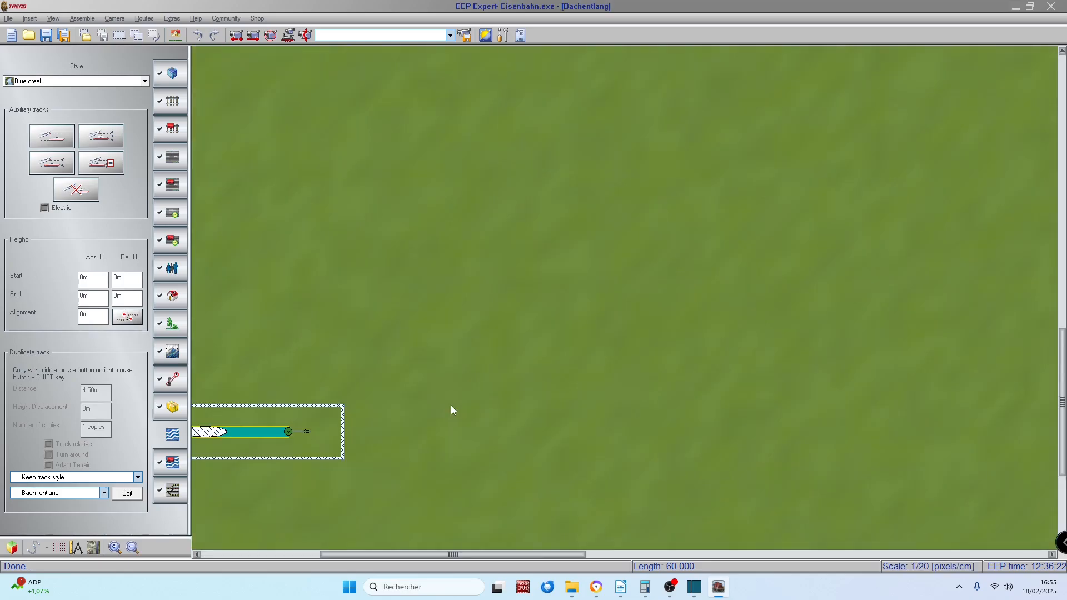
pyautogui.middleClick(510, 415)
pyautogui.middleClick(543, 413)
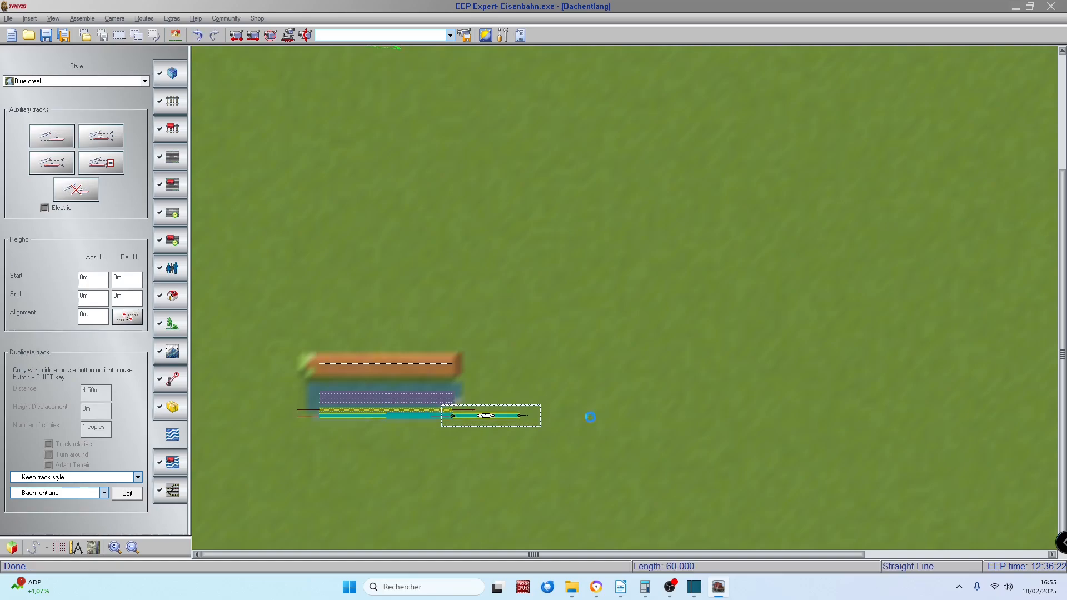
# Step: Bend the newest creek segment downward in the plan into an arc of about -17.8°
pyautogui.scroll(2, 596, 419)
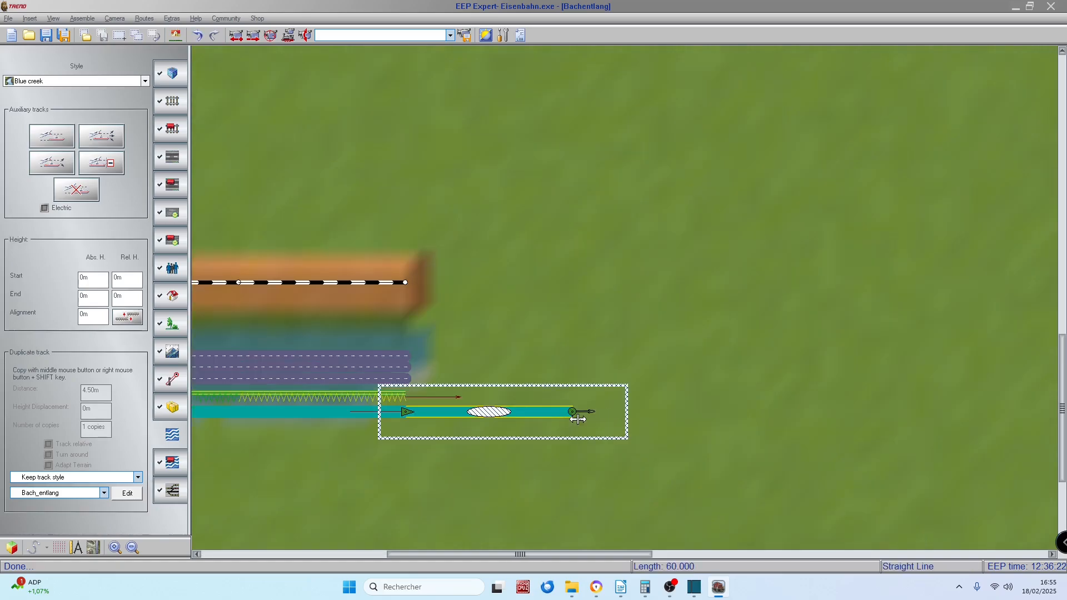
pyautogui.moveTo(572, 412); pyautogui.dragTo(571, 439)
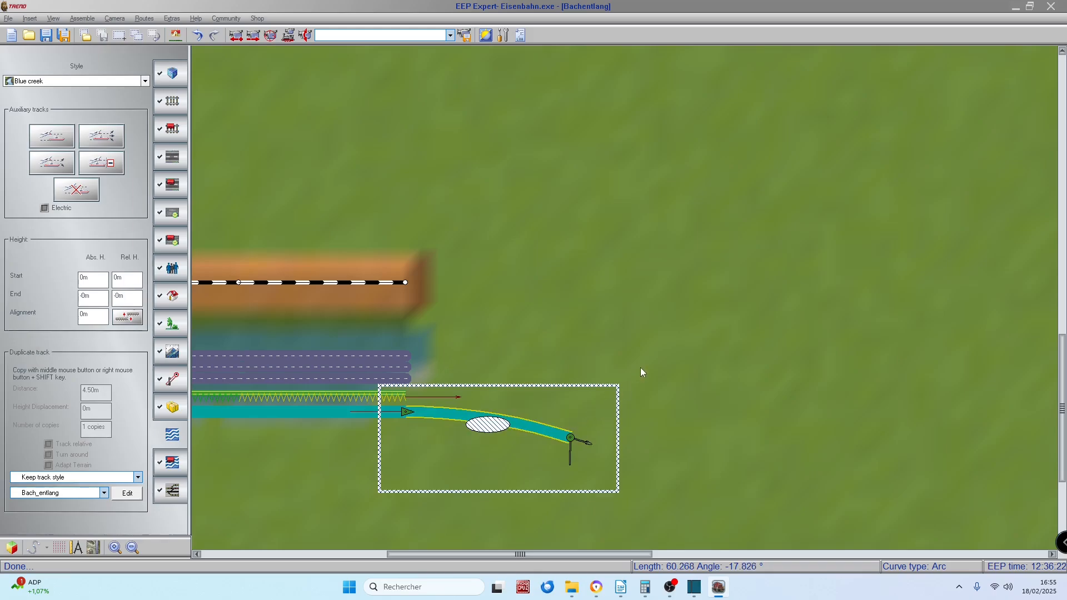
# Step: Extend the creek with copies, bending the newest segment back to an arc of about 21.1° and duplicating it onward
pyautogui.middleClick(641, 367)
pyautogui.scroll(-5, 800, 439)
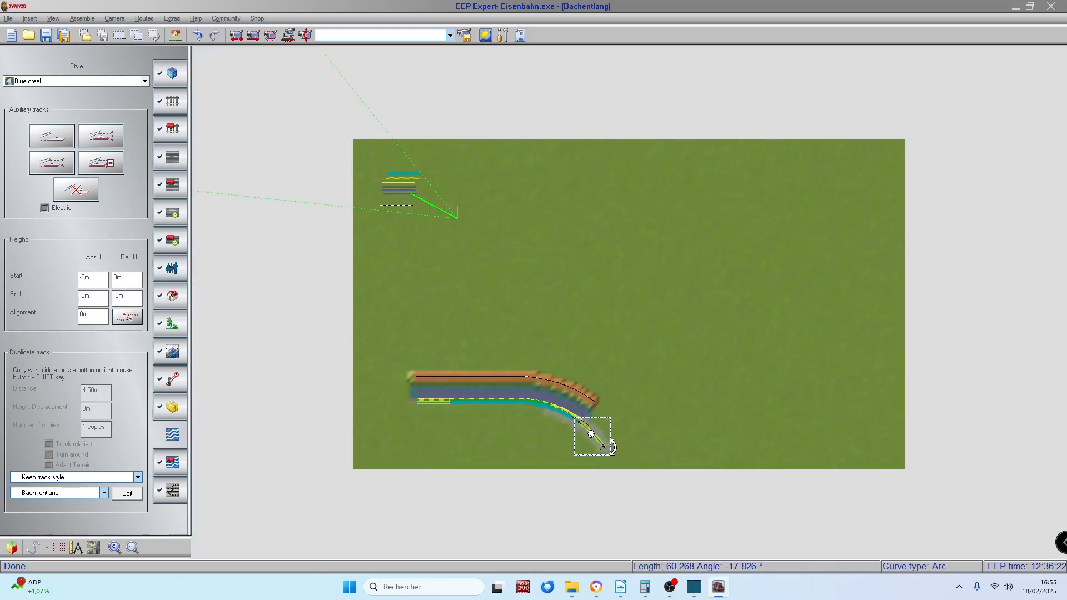
pyautogui.moveTo(604, 448); pyautogui.dragTo(625, 444)
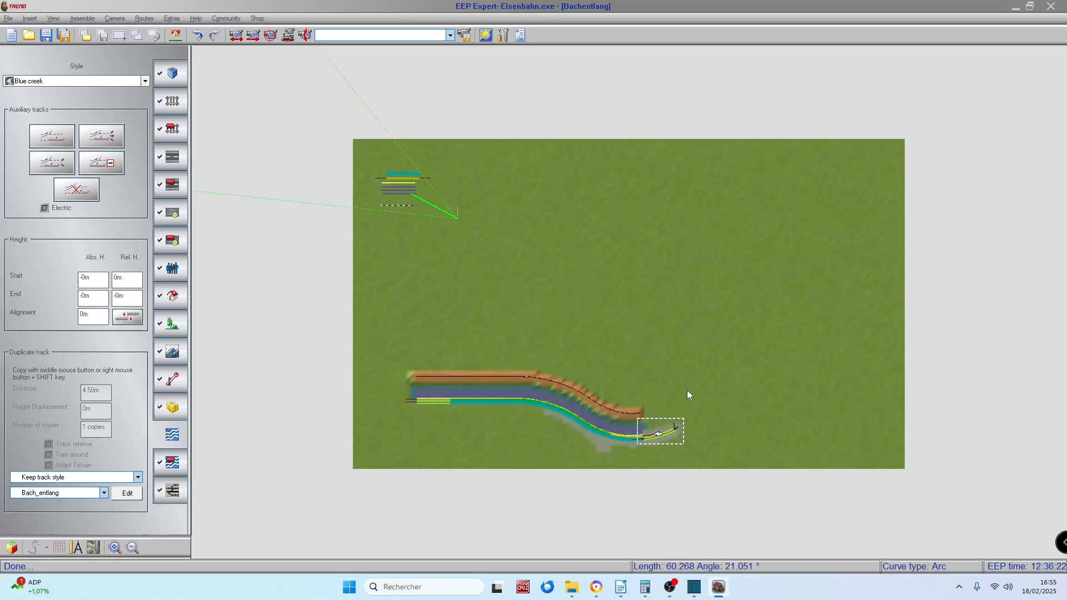
pyautogui.moveTo(684, 364); pyautogui.dragTo(695, 337)
pyautogui.click(682, 309)
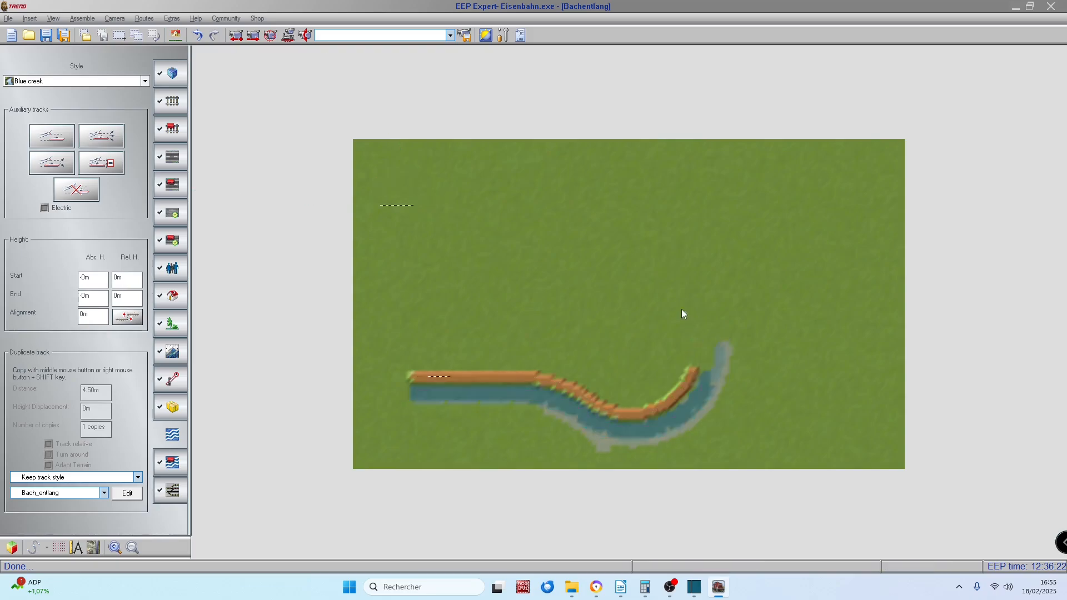
# Step: Flatten the newest creek segment to an arc of about 4.7° and duplicate it upward in the plan
pyautogui.scroll(1, 719, 296)
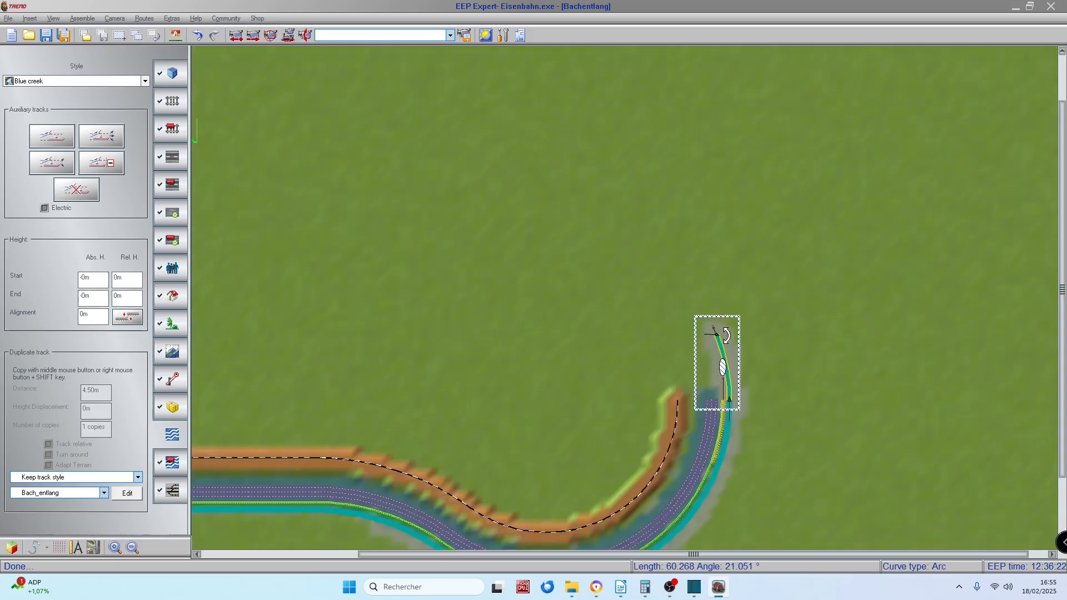
pyautogui.moveTo(718, 336); pyautogui.dragTo(728, 337)
pyautogui.click(713, 275)
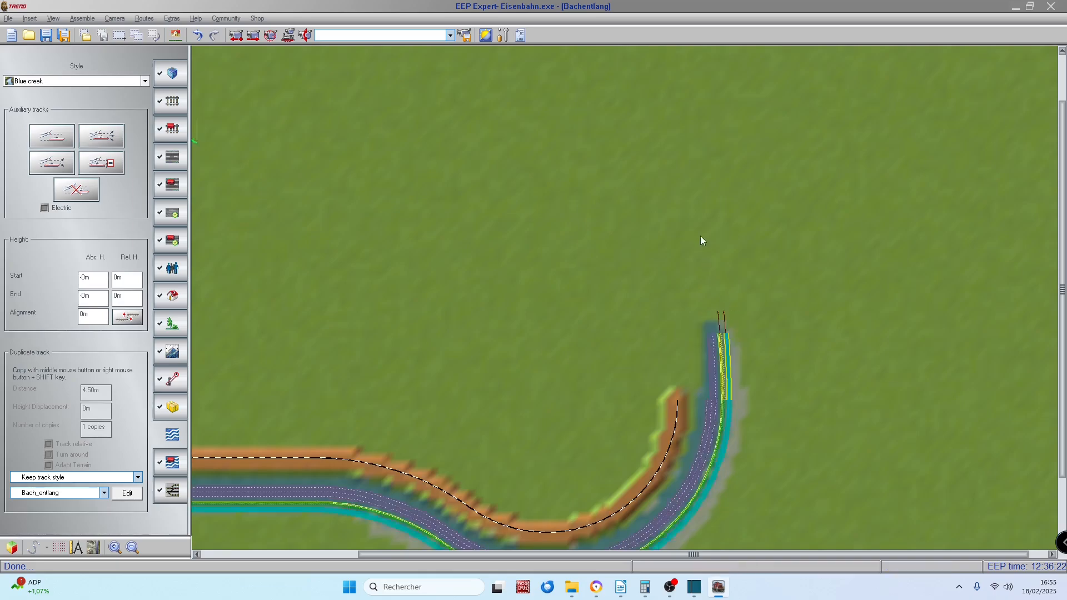
pyautogui.click(702, 222)
pyautogui.scroll(-1, 726, 209)
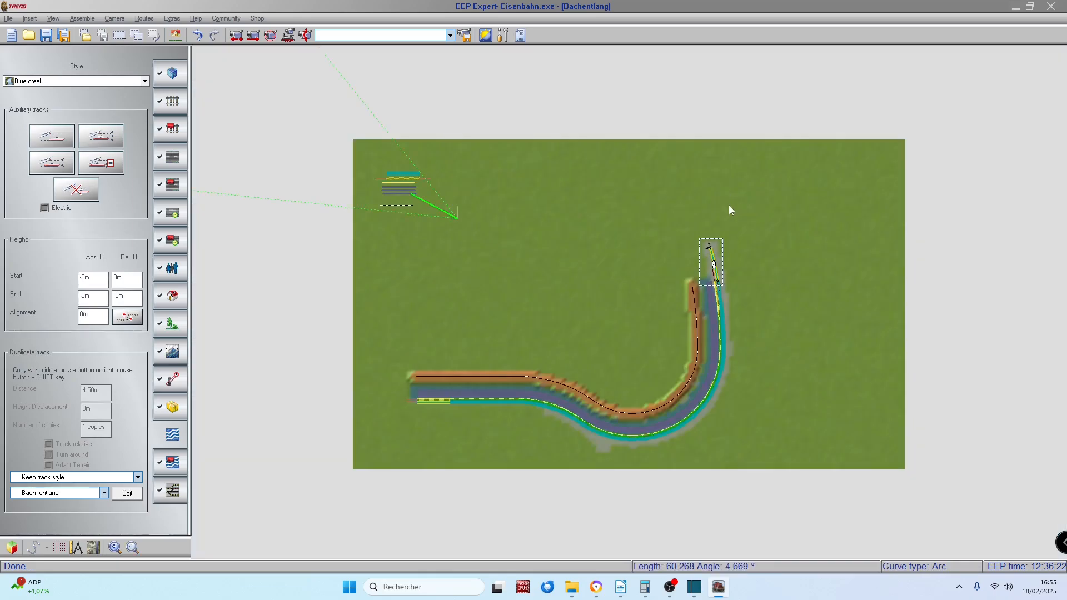
# Step: Bend the newest creek segment into a tight arc of about -64.5° and duplicate it around the turn
pyautogui.moveTo(719, 249); pyautogui.dragTo(737, 242)
pyautogui.click(760, 249)
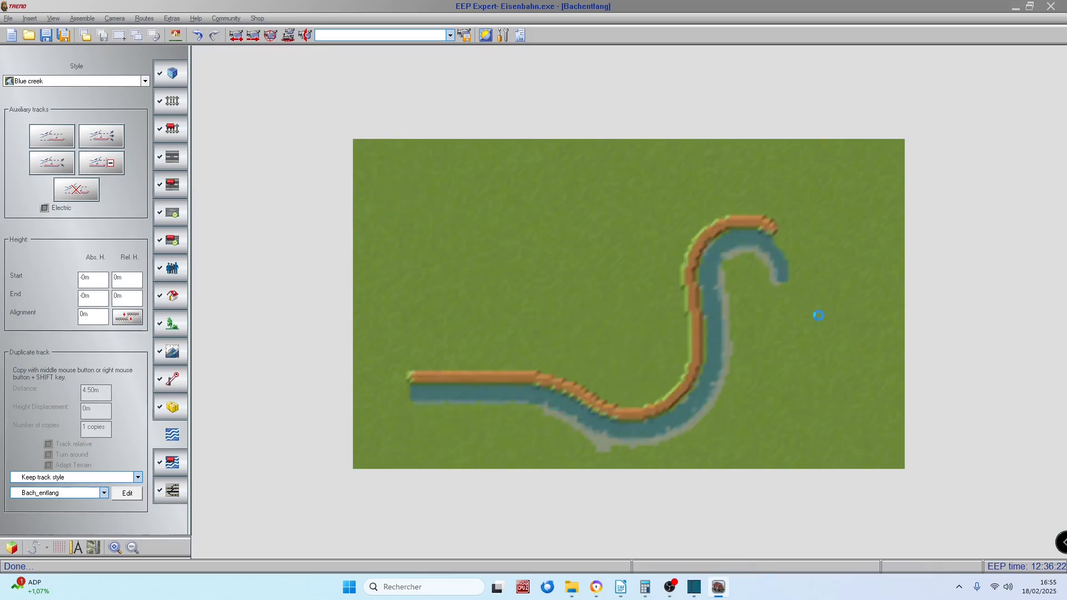
pyautogui.scroll(3, 789, 295)
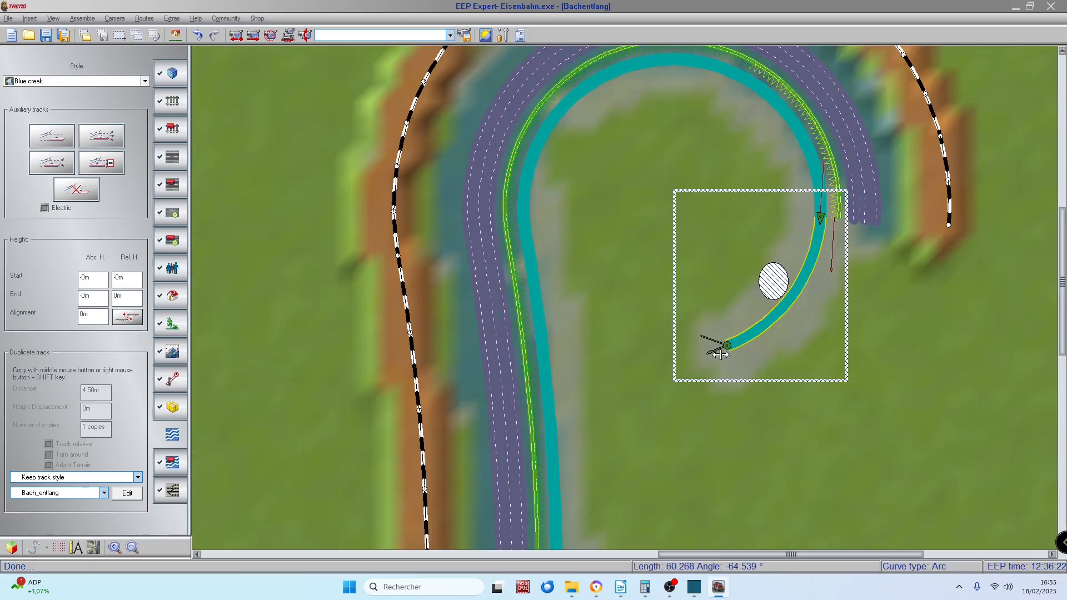
# Step: Bend the newest creek segment back to an arc of about 17.6° and duplicate it up to the plan's eastern edge
pyautogui.moveTo(727, 346); pyautogui.dragTo(841, 371)
pyautogui.scroll(-3, 923, 403)
pyautogui.scroll(-5, 922, 402)
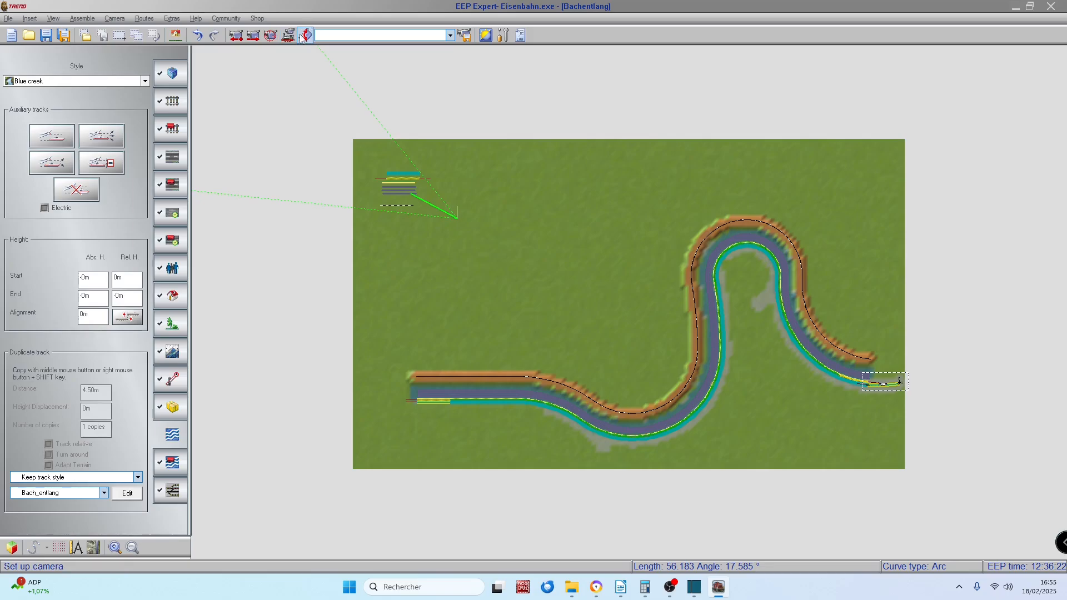
# Step: Set up the 3D camera near the start of the creek and inspect the water, fence and roads
pyautogui.click(376, 472)
pyautogui.click(453, 397)
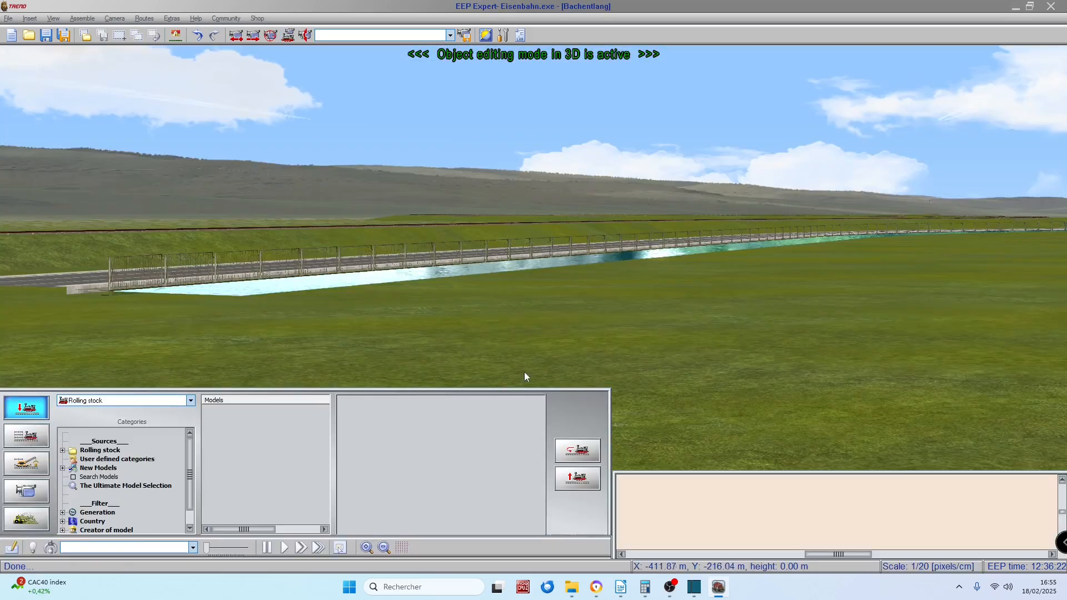
pyautogui.moveTo(474, 328); pyautogui.dragTo(504, 256, button='right')
pyautogui.scroll(-4, 505, 255)
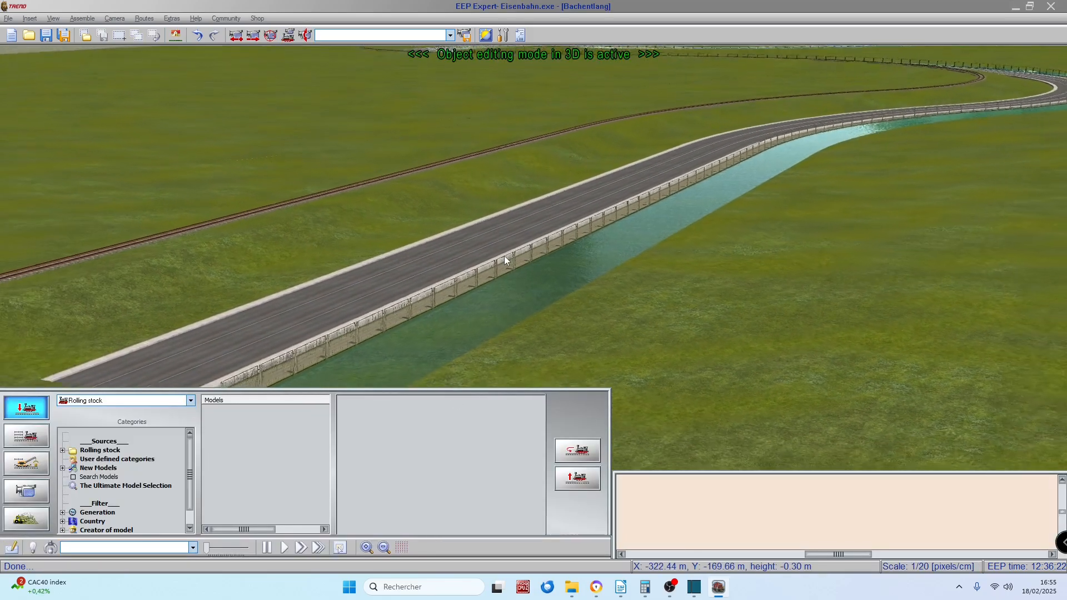
pyautogui.moveTo(725, 323); pyautogui.dragTo(653, 309, button='right')
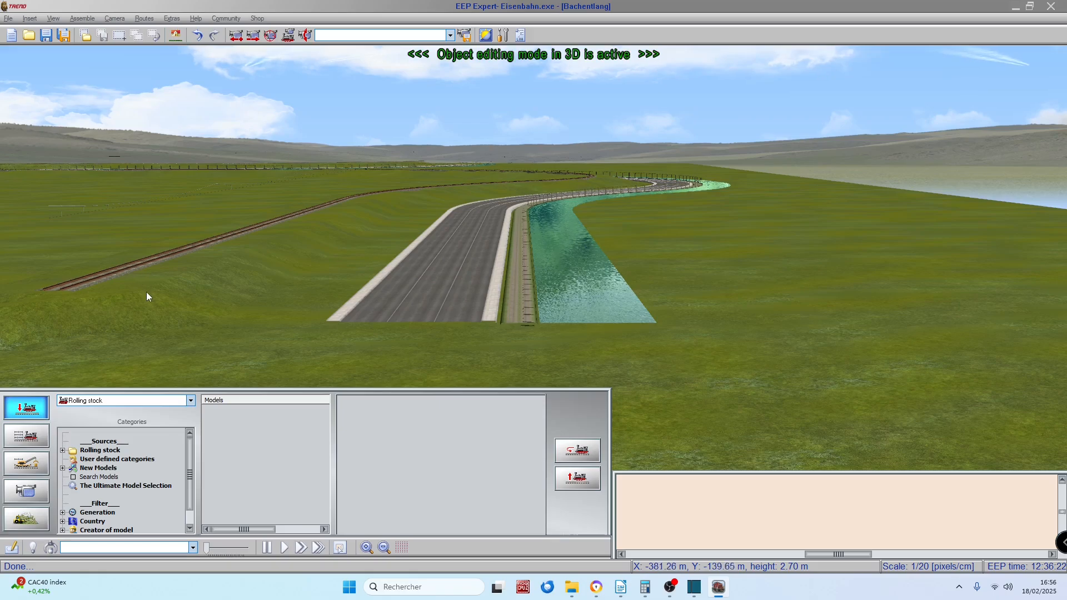
# Step: Examine in 3D how the rail track, roads, path and fence follow the creek through its bends to the far end
pyautogui.moveTo(164, 307); pyautogui.dragTo(103, 286, button='right')
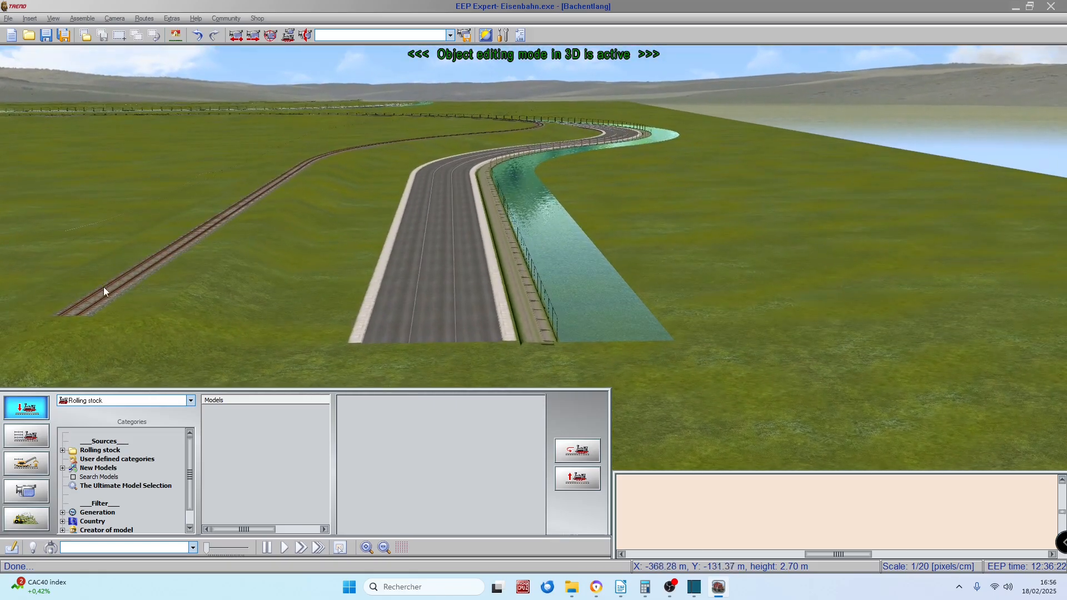
pyautogui.moveTo(162, 258); pyautogui.dragTo(139, 296, button='right')
pyautogui.scroll(3, 119, 199)
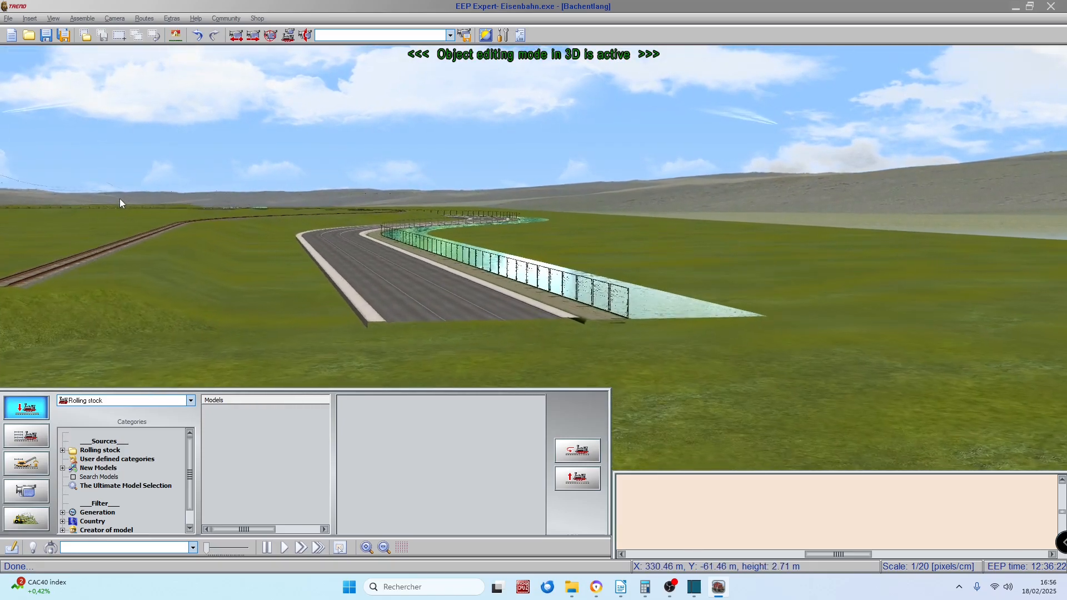
pyautogui.moveTo(269, 274); pyautogui.dragTo(254, 238, button='right')
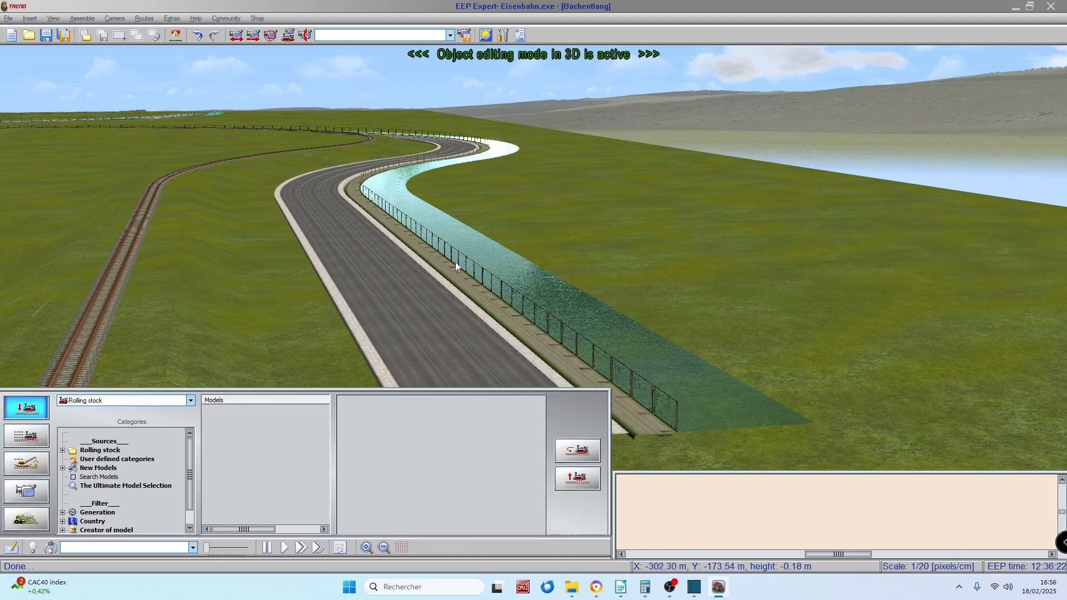
pyautogui.moveTo(617, 234); pyautogui.dragTo(1051, 203, button='right')
pyautogui.moveTo(770, 60); pyautogui.dragTo(95, 171, button='right')
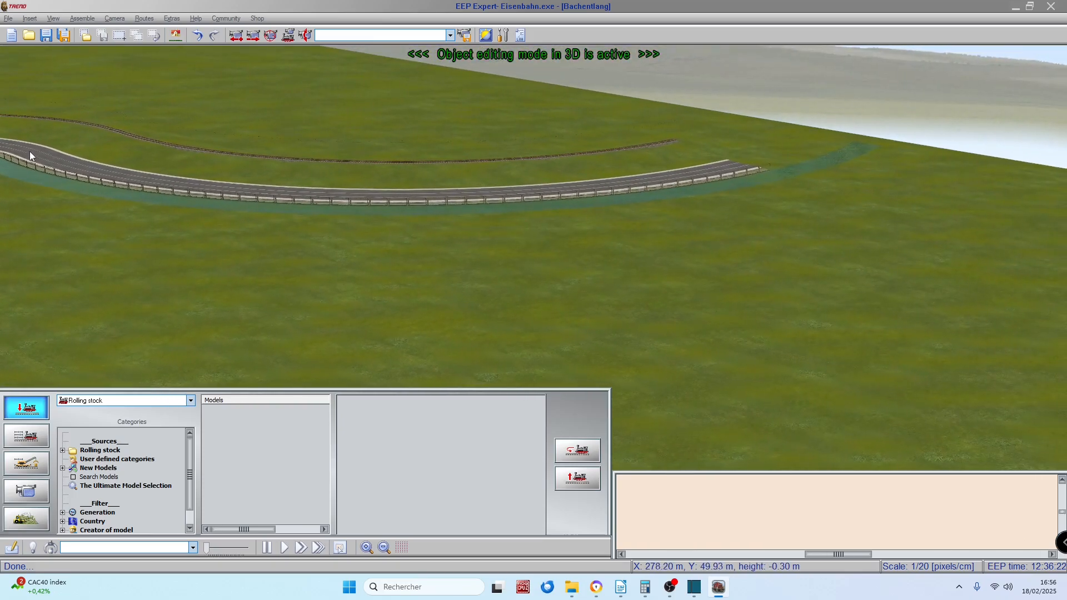
pyautogui.moveTo(29, 152); pyautogui.dragTo(0, 284, button='right')
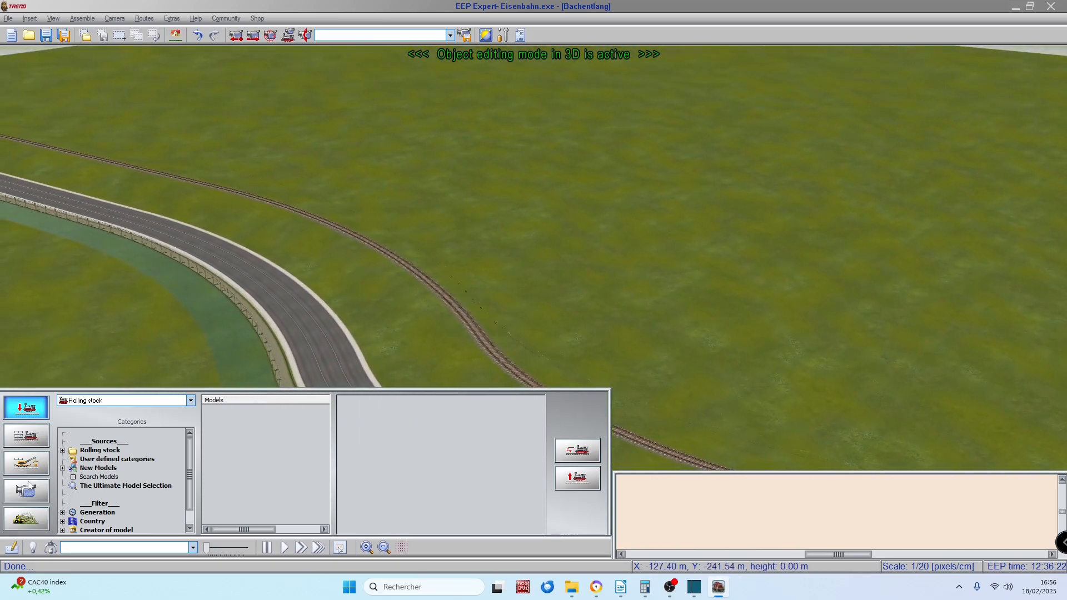
# Step: Return to the plan, place a new straight creek segment in the free western area and duplicate it once with Bach_entlang
pyautogui.click(12, 547)
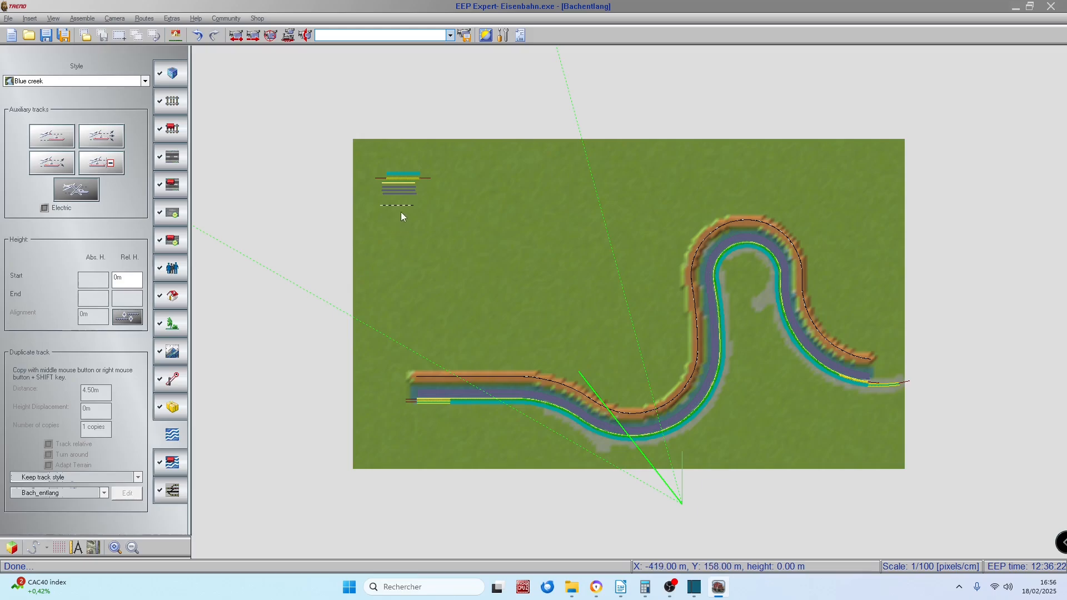
pyautogui.click(60, 140)
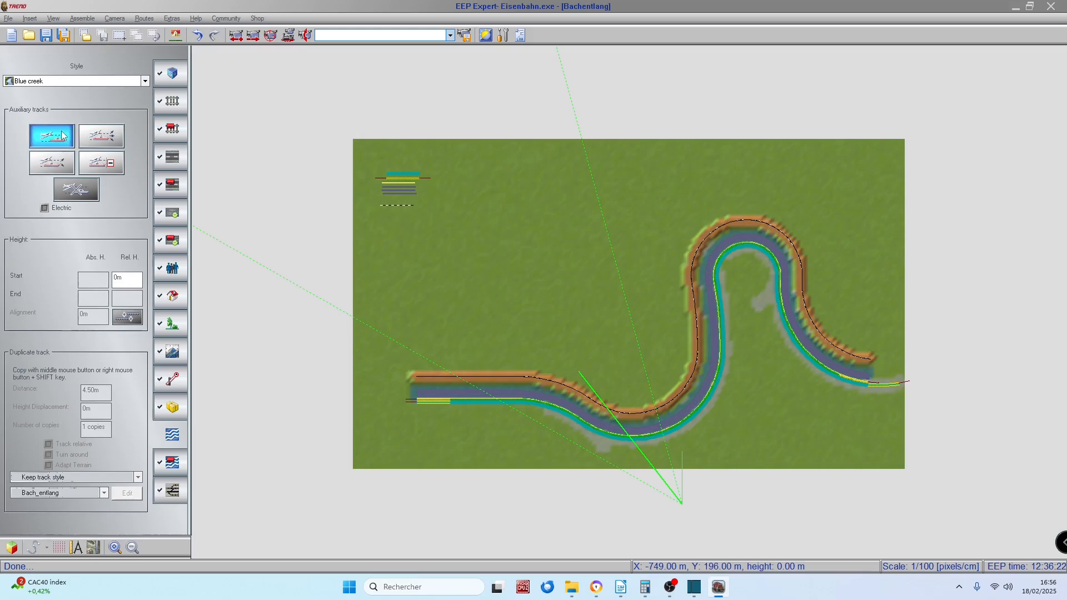
pyautogui.click(384, 287)
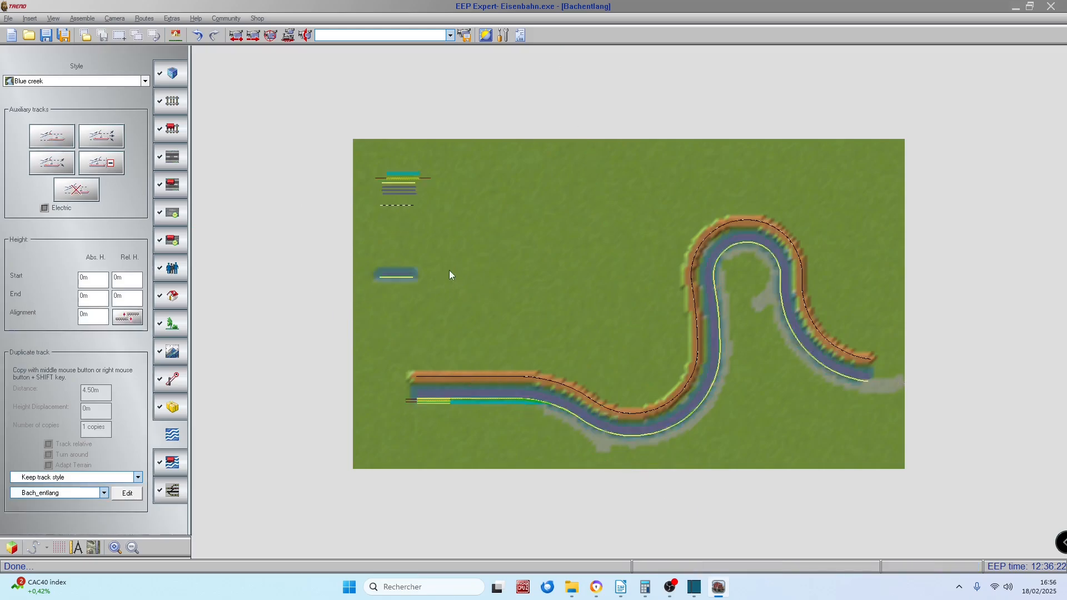
# Step: Add spline 8 to the Bach_entlang template on the Street layer with the style Asphaltstrasse_GW_li_ML_HG1
pyautogui.click(127, 496)
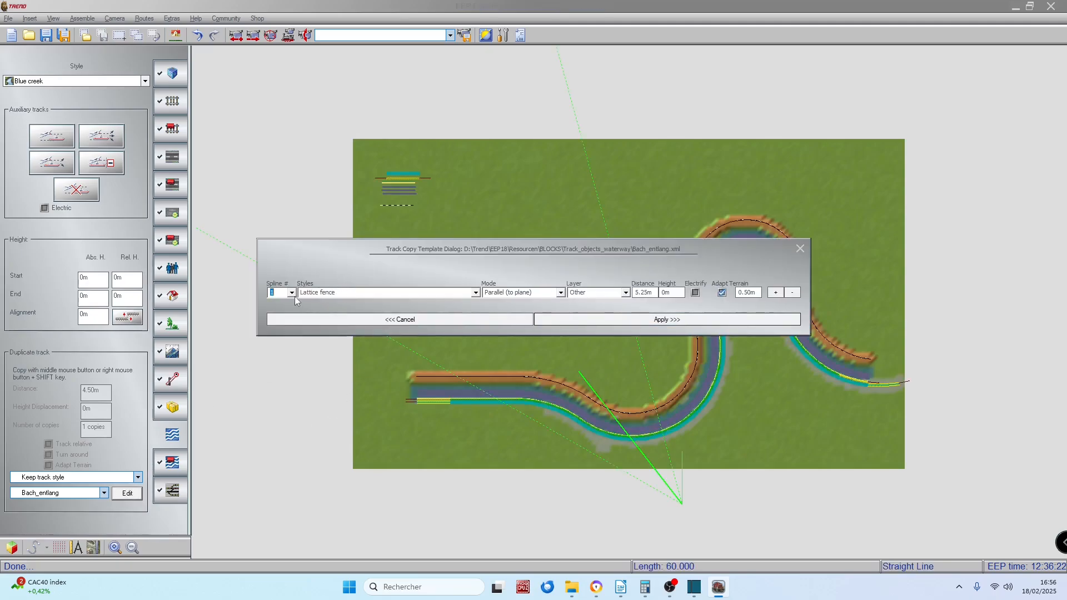
pyautogui.click(292, 293)
pyautogui.click(276, 345)
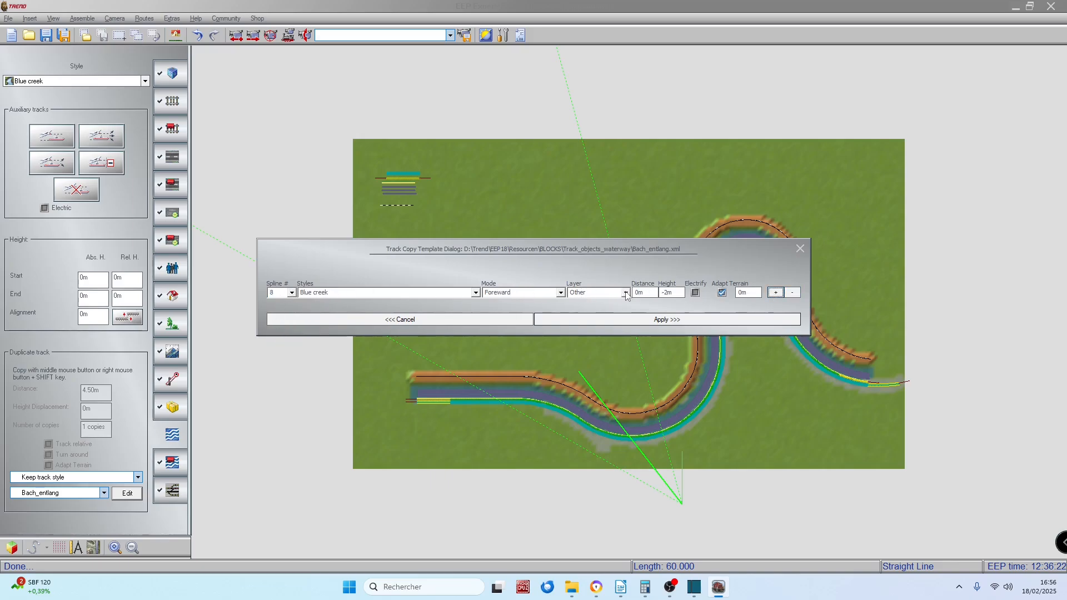
pyautogui.click(626, 293)
pyautogui.click(586, 312)
pyautogui.click(475, 293)
pyautogui.click(345, 369)
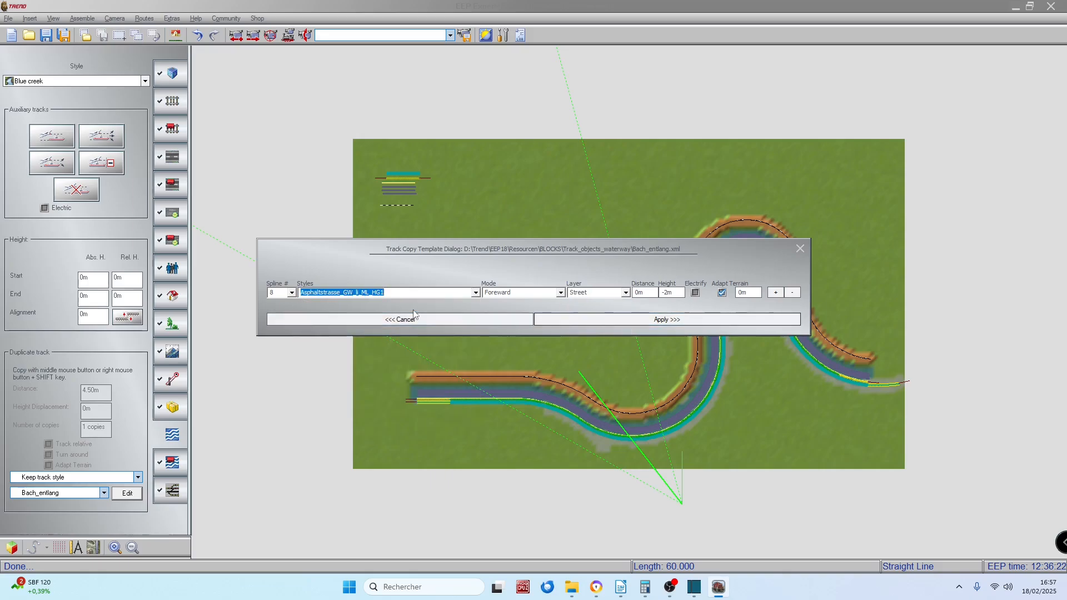
# Step: Set spline 8 to Parallel (to plane) mode, adjust its distance and height, and apply the template
pyautogui.click(561, 293)
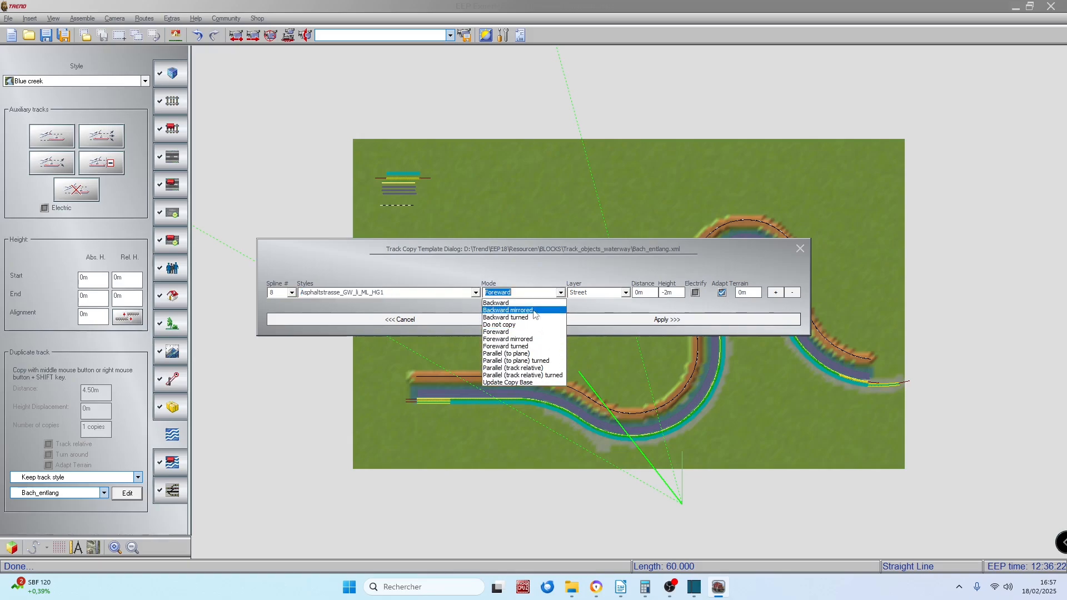
pyautogui.click(519, 354)
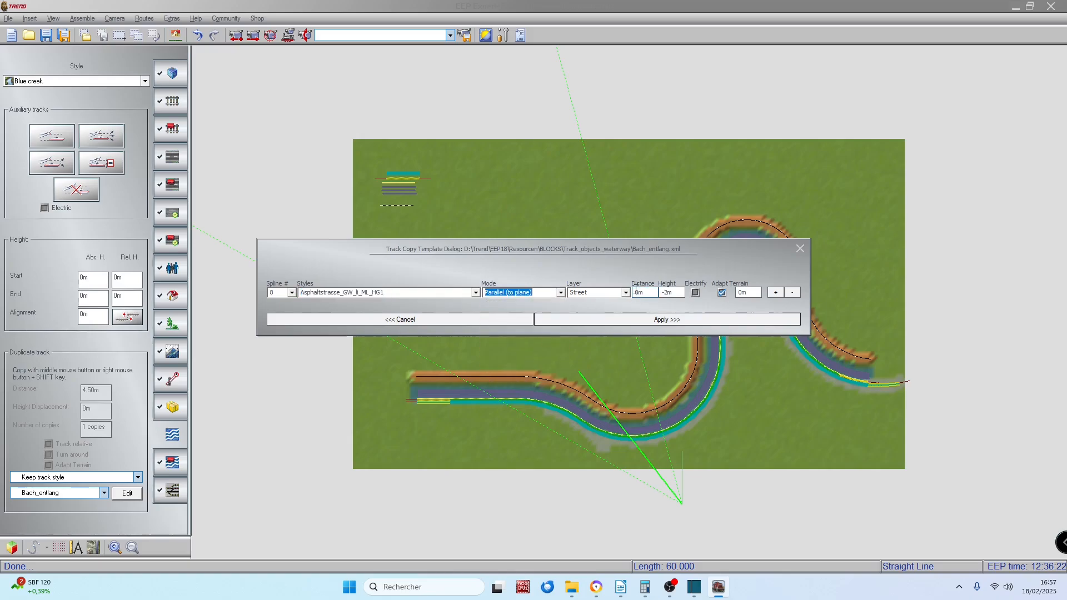
pyautogui.click(636, 292)
pyautogui.click(668, 291)
pyautogui.click(611, 319)
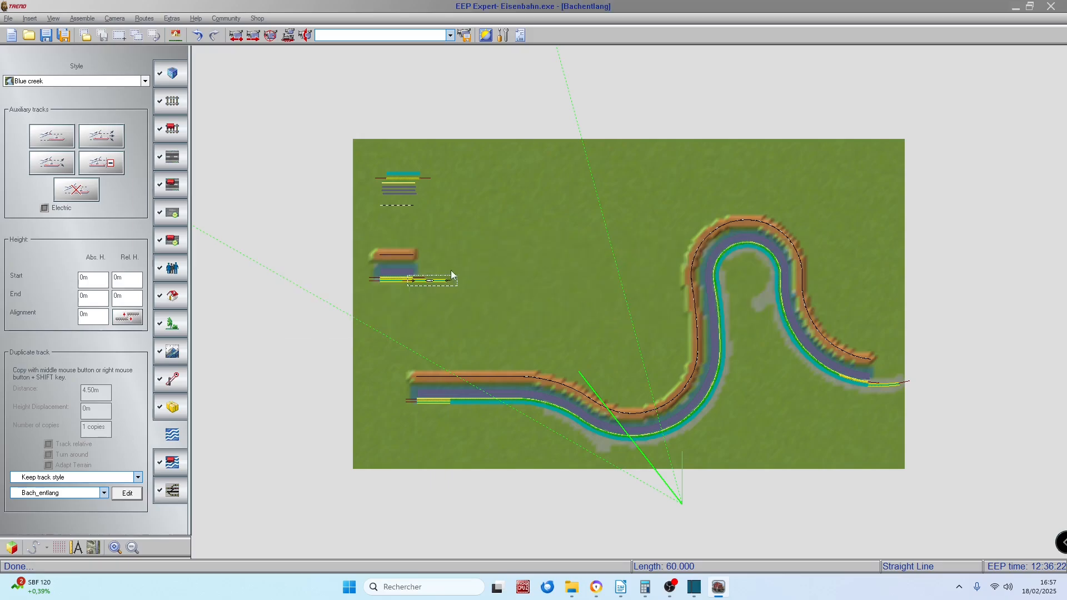
# Step: Duplicate the newest straight creek segment with the extended Bach_entlang template
pyautogui.click(475, 280)
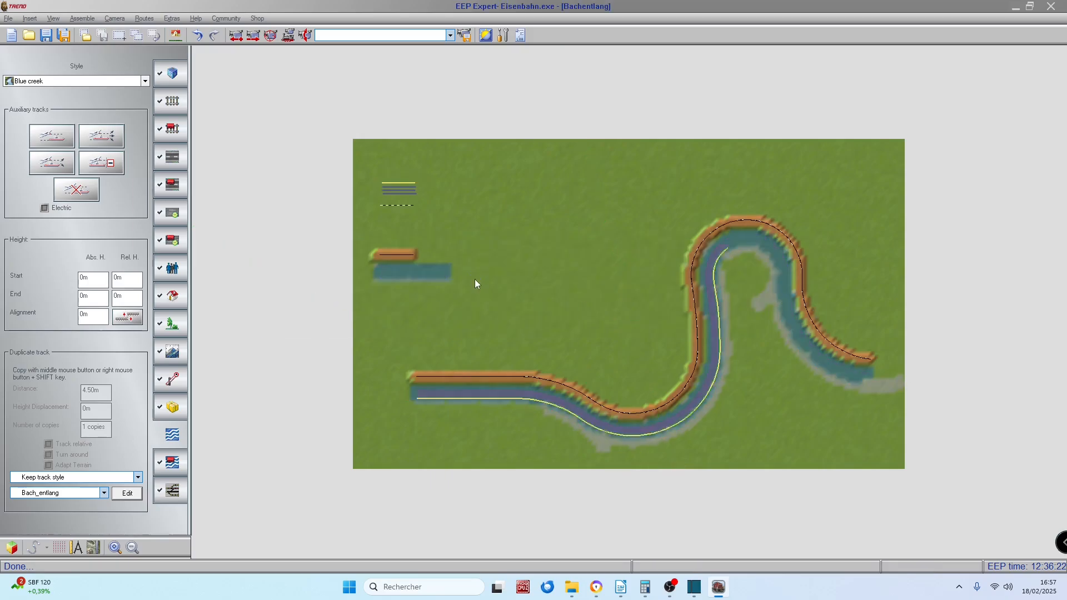
pyautogui.click(449, 283)
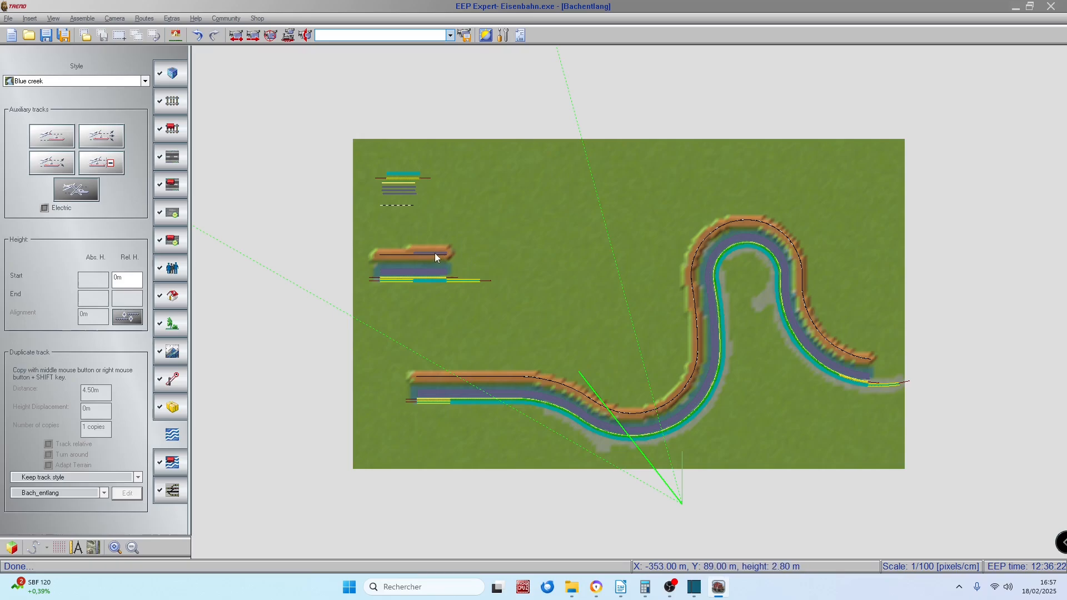
# Step: Examine the added asphalt road's position relative to the rail track in the plan and in 3D
pyautogui.scroll(4, 435, 252)
pyautogui.press('Right')
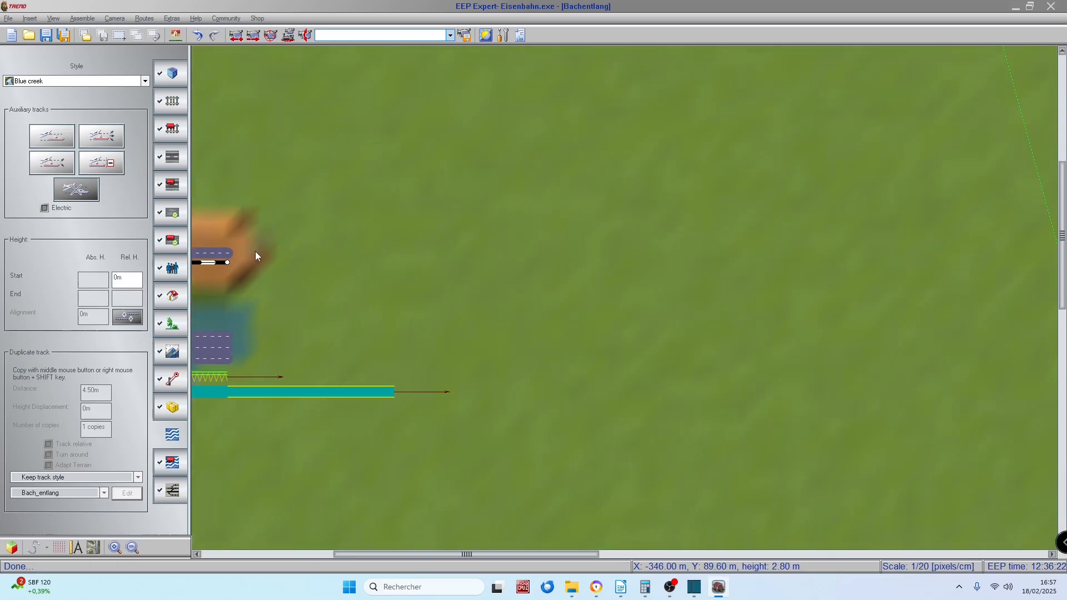
pyautogui.press('Left')
pyautogui.press('Left')
pyautogui.press('Left')
pyautogui.press('Left')
pyautogui.press('Left')
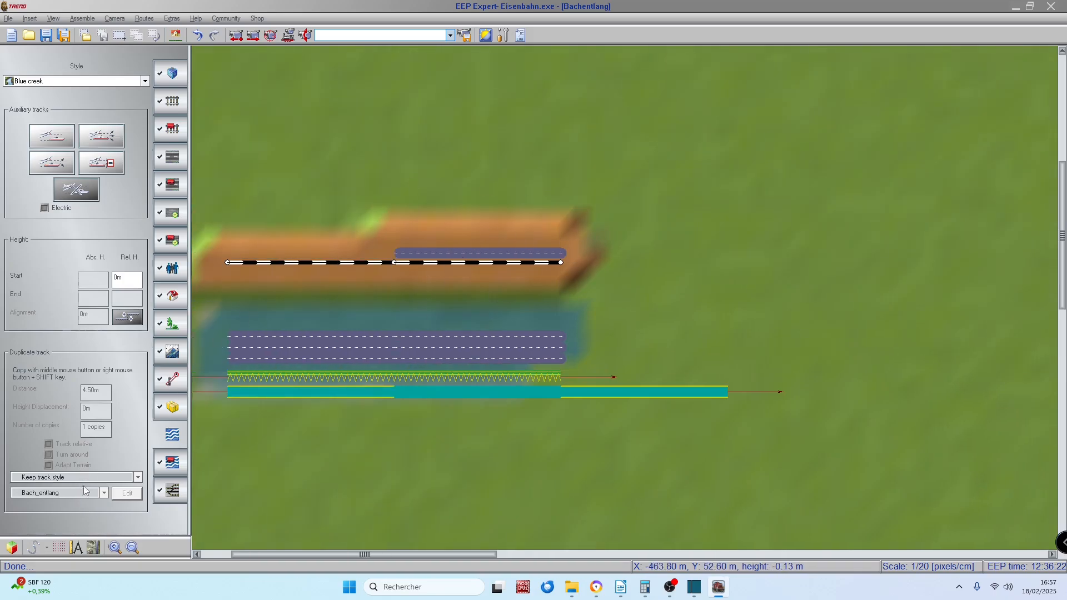
pyautogui.click(305, 35)
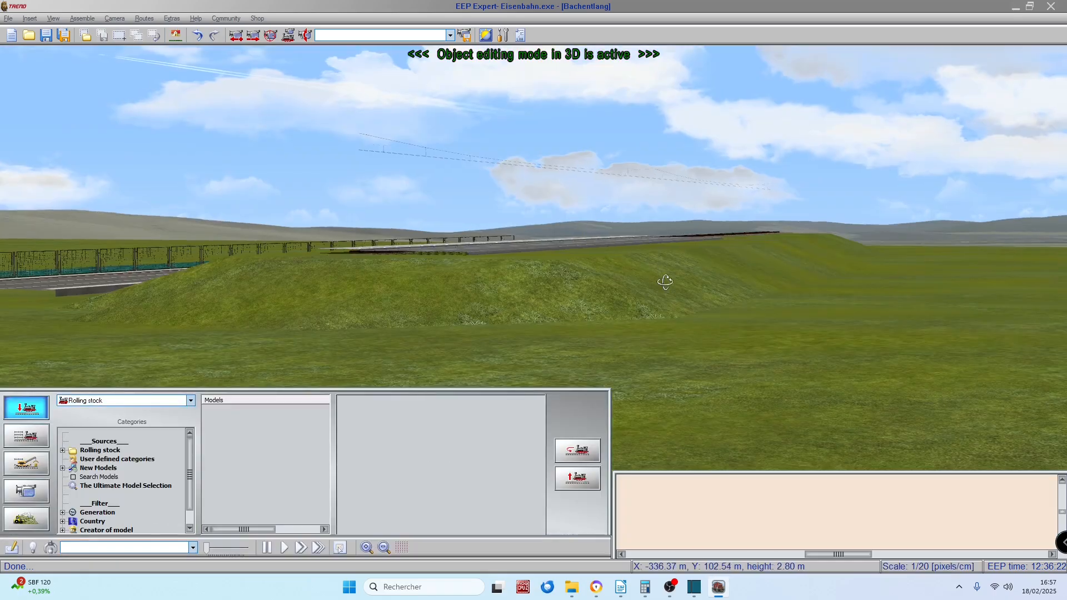
pyautogui.moveTo(665, 282); pyautogui.dragTo(531, 176, button='right')
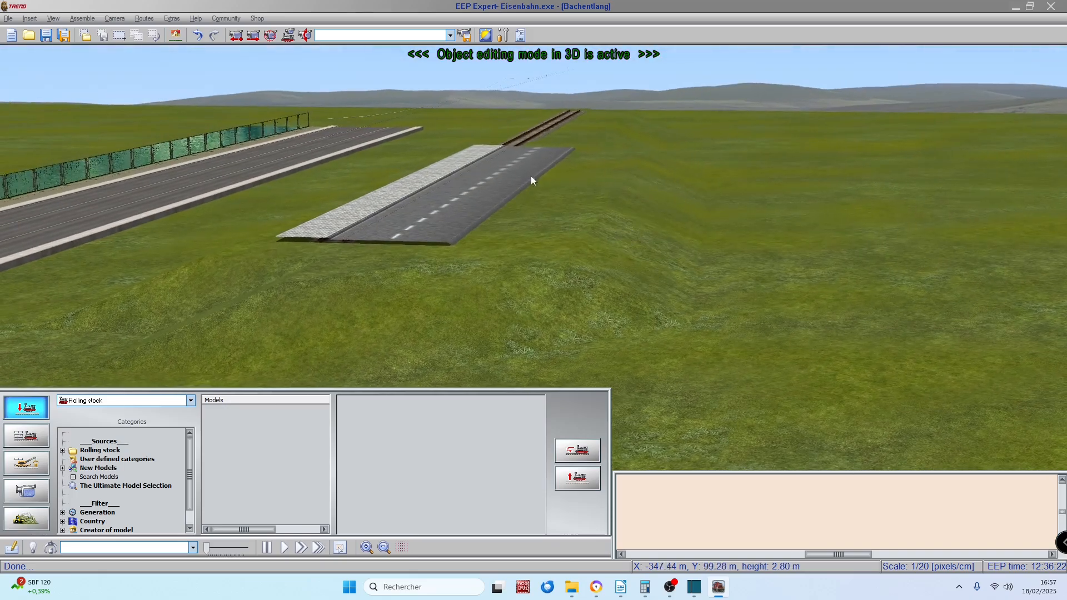
# Step: Return to the plan view, remove spline 8 from the Bach_entlang template of the newest creek segment, and apply the template
pyautogui.click(11, 548)
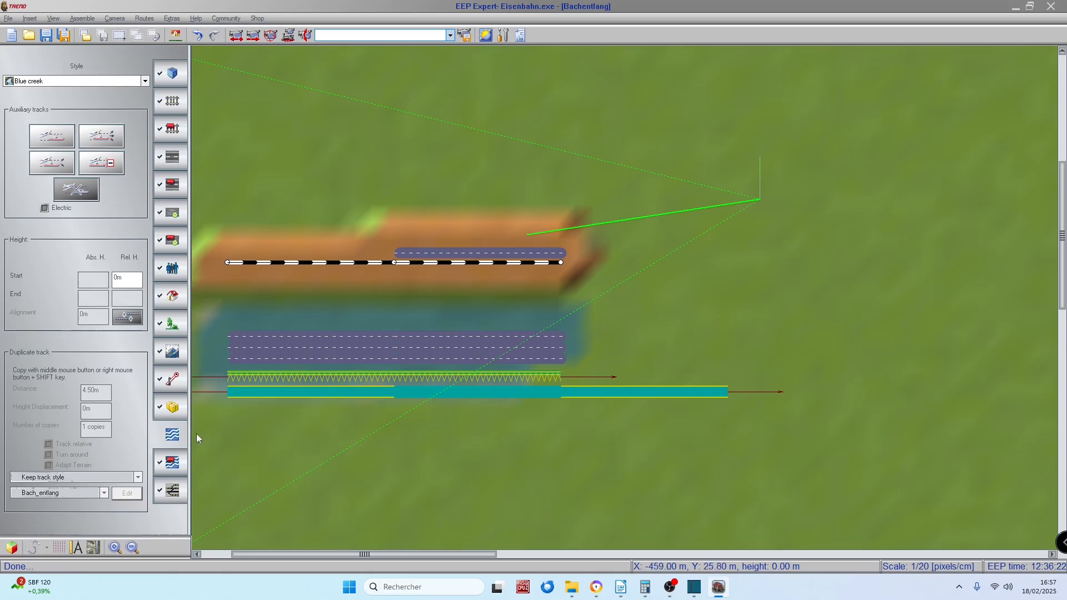
pyautogui.click(639, 392)
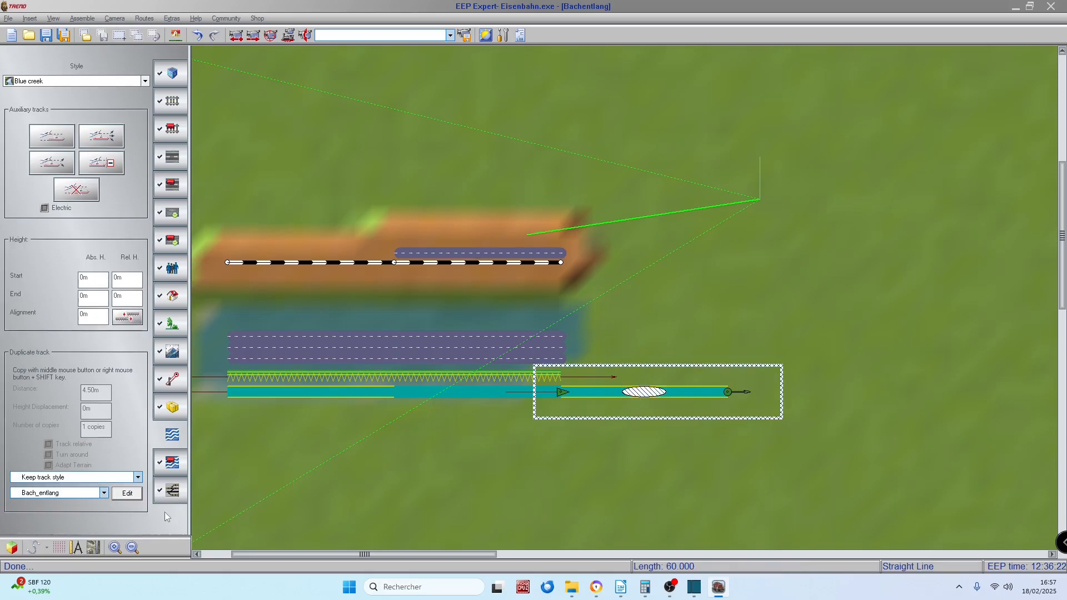
pyautogui.click(126, 494)
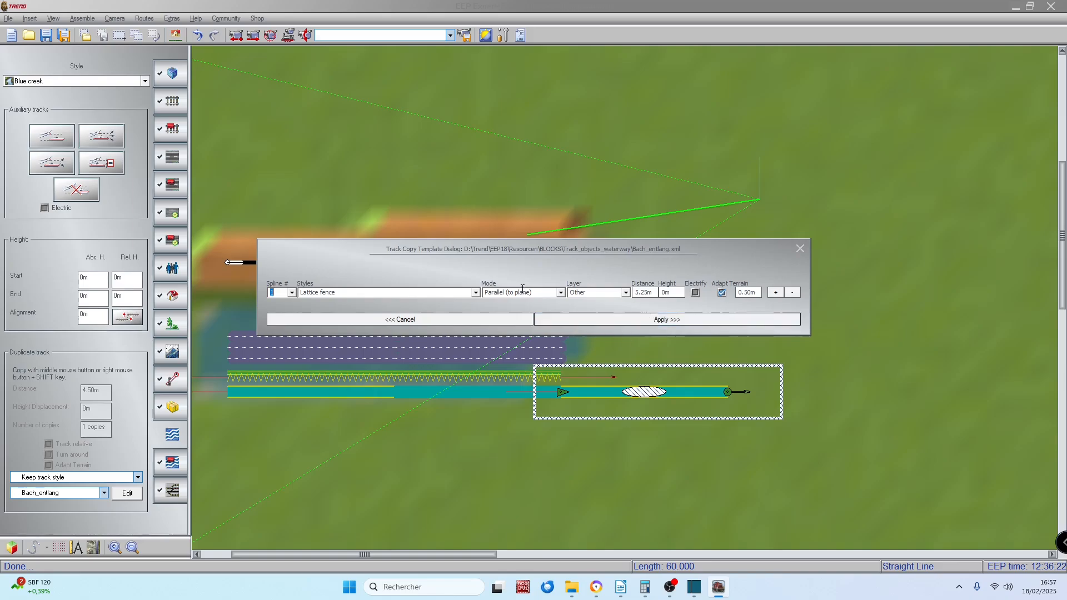
pyautogui.click(291, 293)
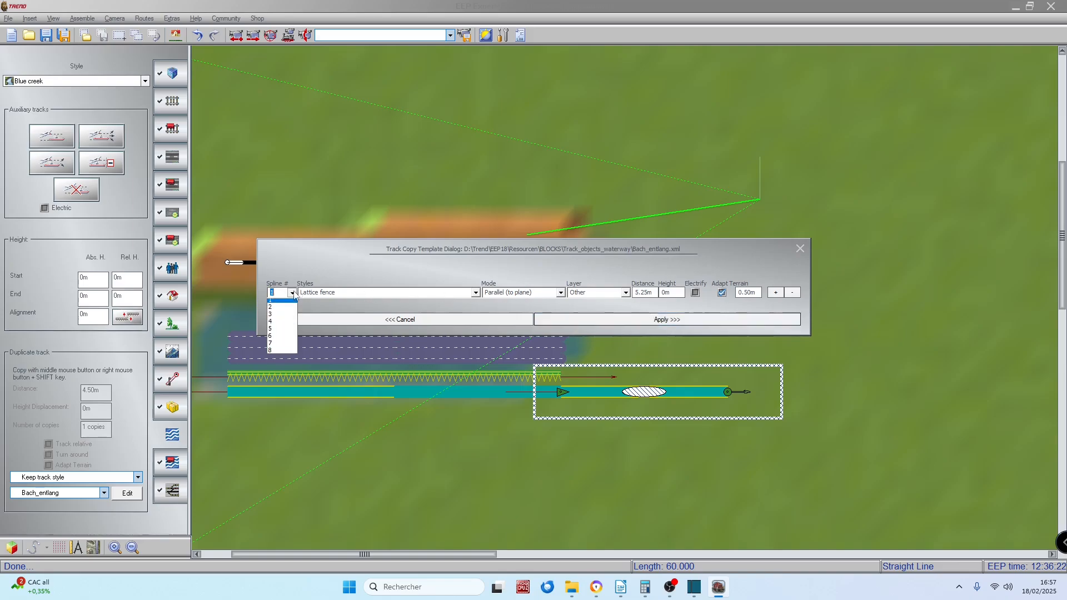
pyautogui.click(274, 352)
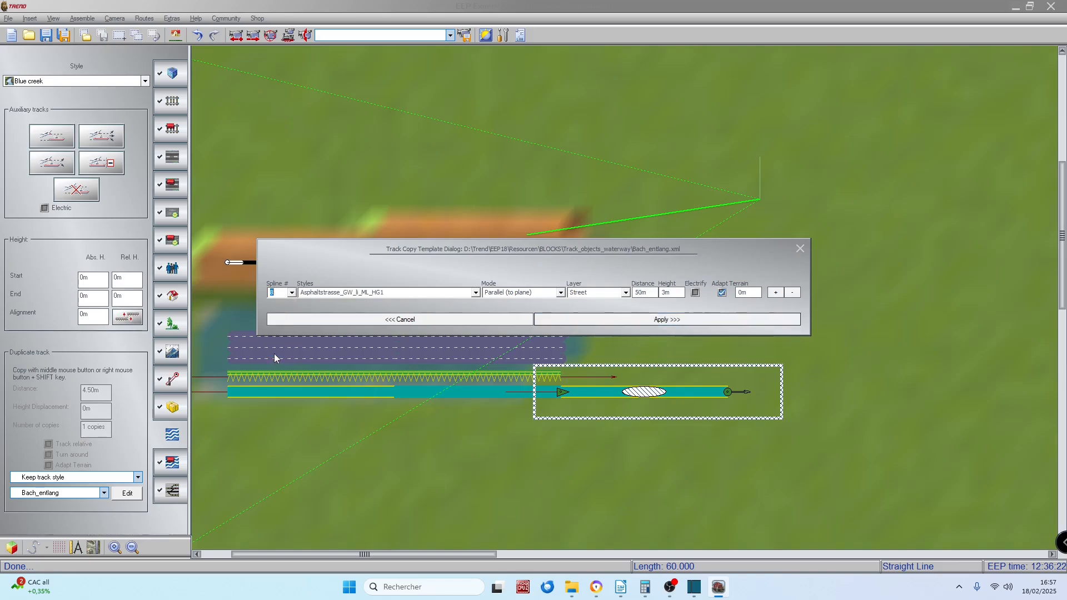
pyautogui.click(792, 293)
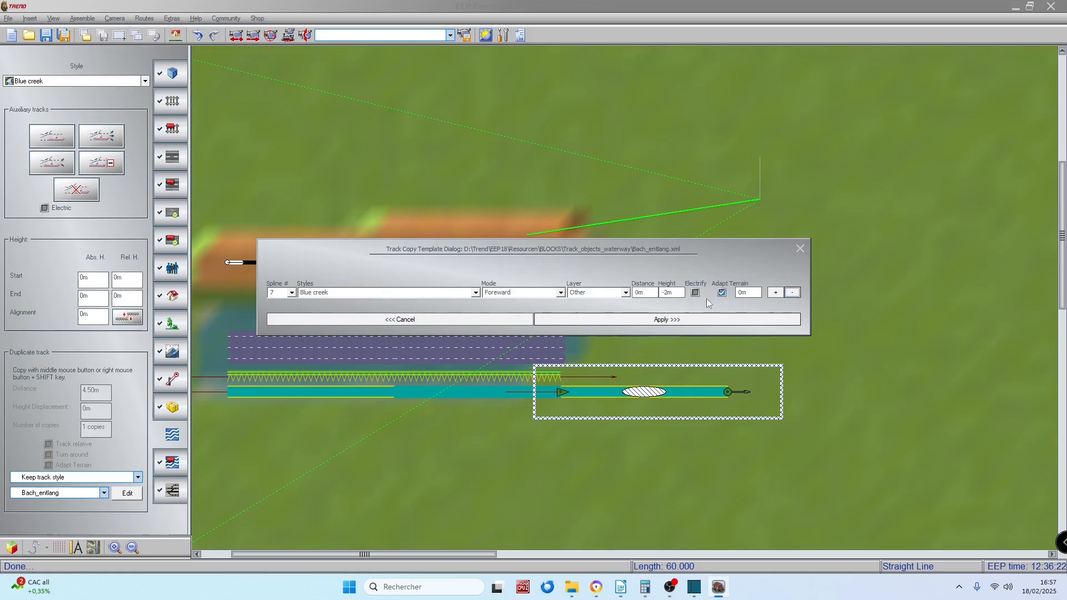
pyautogui.click(602, 319)
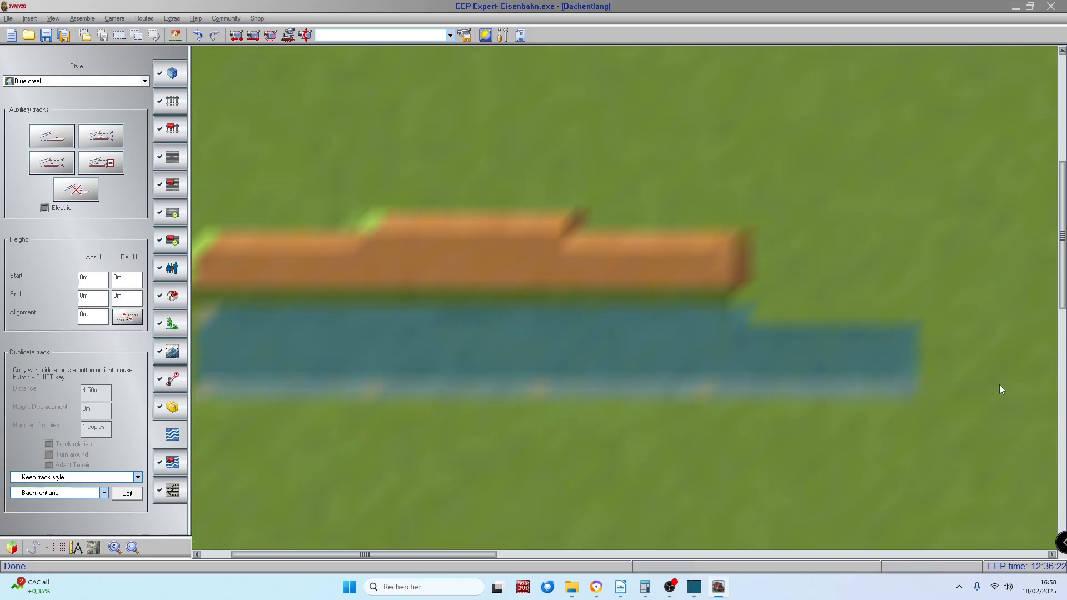
# Step: Extend the straight creek and its parallel tracks forward with further copies from the reduced Bach_entlang template
pyautogui.scroll(-2, 1019, 393)
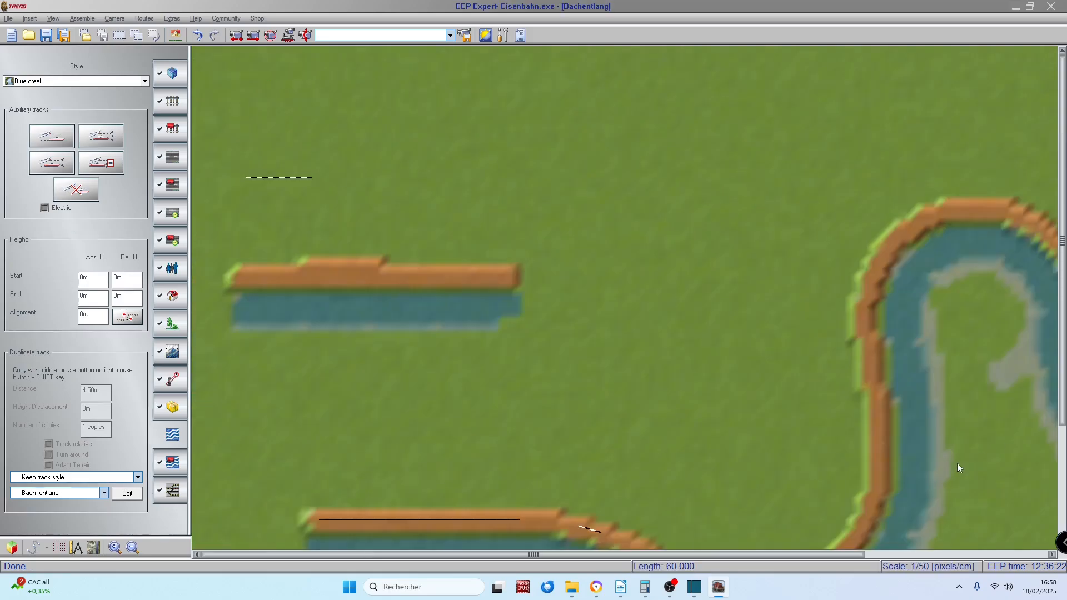
pyautogui.middleClick(665, 325)
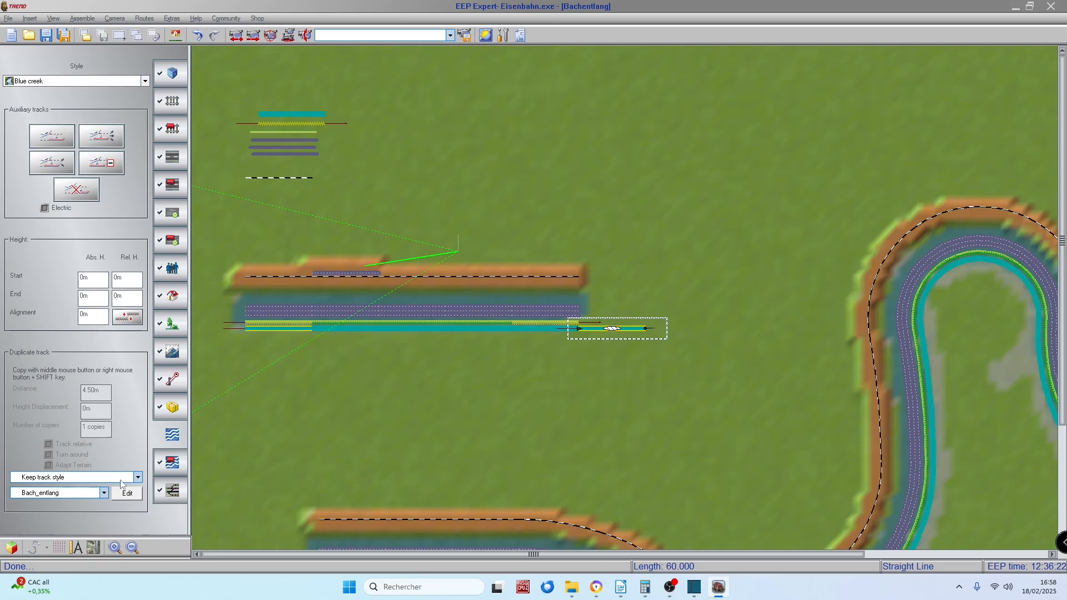
# Step: Switch track duplication to New Copy Template, keeping the track style, and set the number of copies to 3
pyautogui.click(138, 477)
pyautogui.click(139, 481)
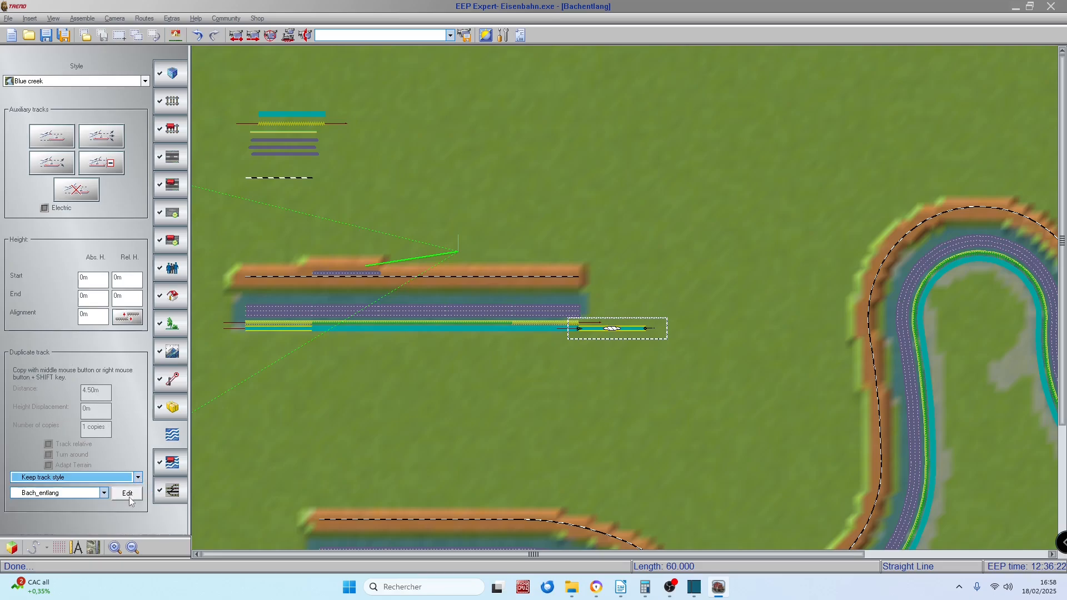
pyautogui.click(104, 493)
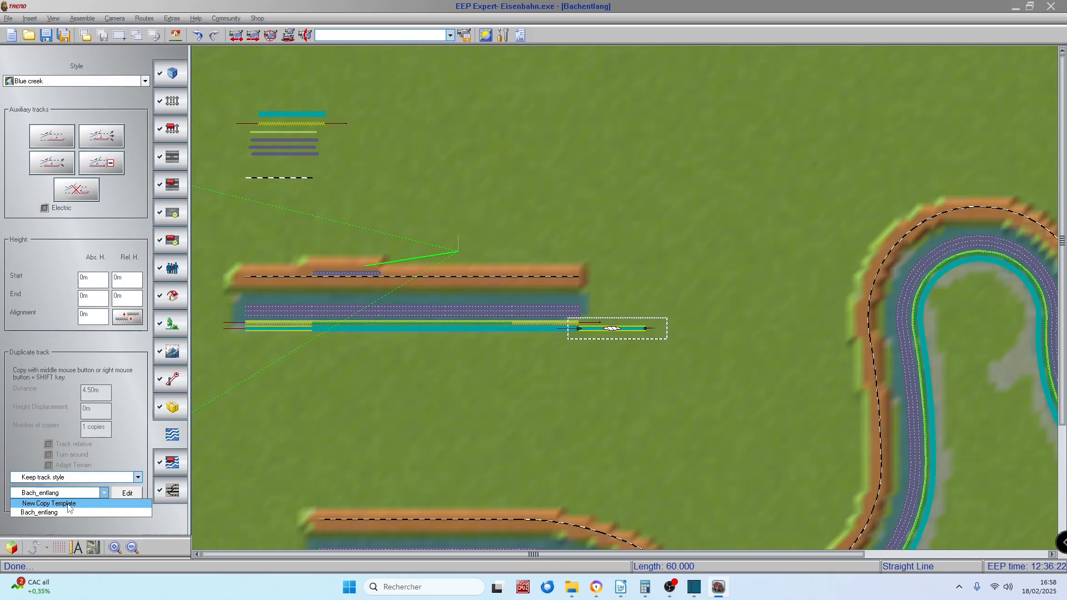
pyautogui.click(68, 504)
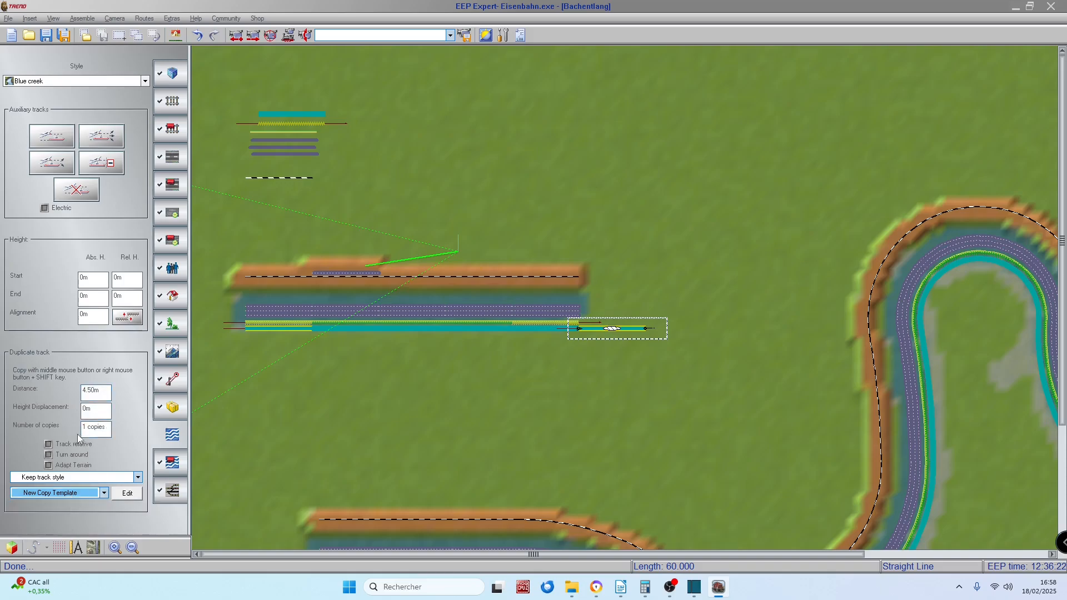
pyautogui.moveTo(87, 428); pyautogui.dragTo(78, 427)
pyautogui.write('3')
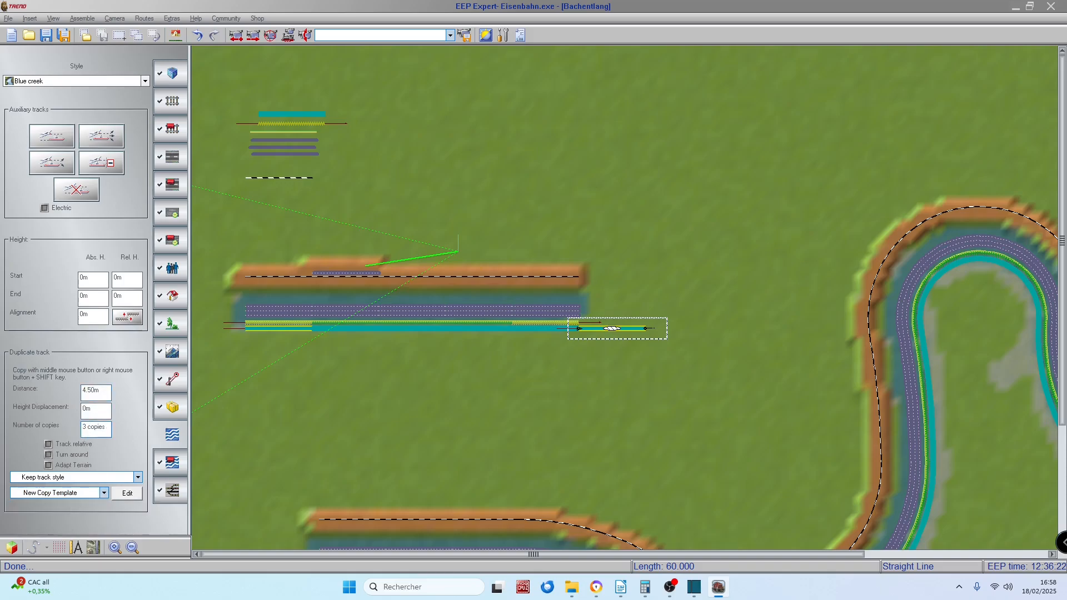
pyautogui.click(556, 276)
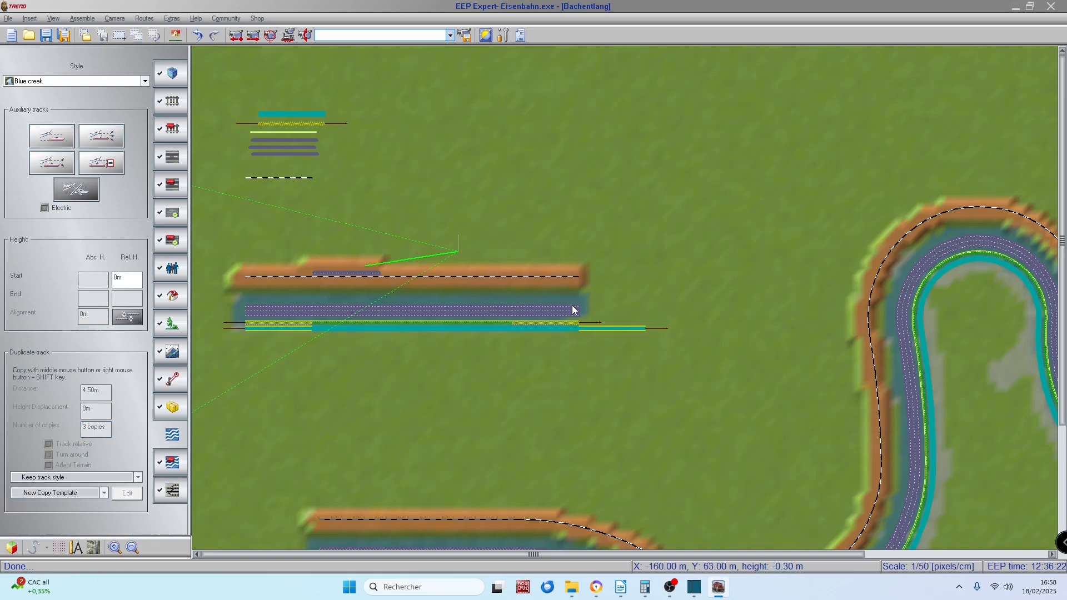
# Step: Switch to the railway tracks, select the end segment of the straight rail track, and duplicate it in parallel twice
pyautogui.click(173, 100)
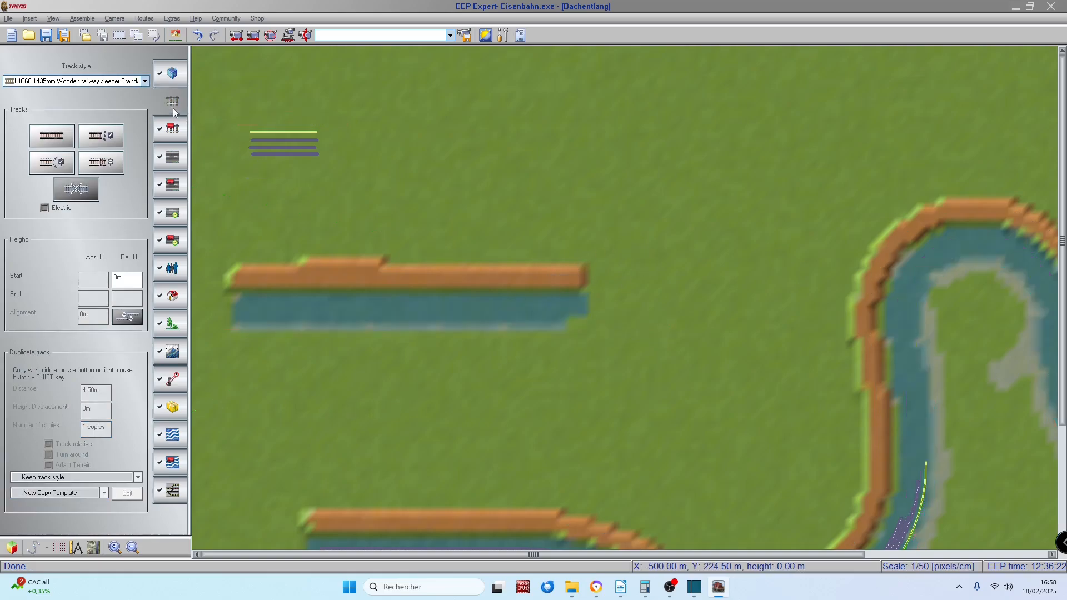
pyautogui.click(568, 276)
pyautogui.middleClick(543, 233)
pyautogui.middleClick(544, 232)
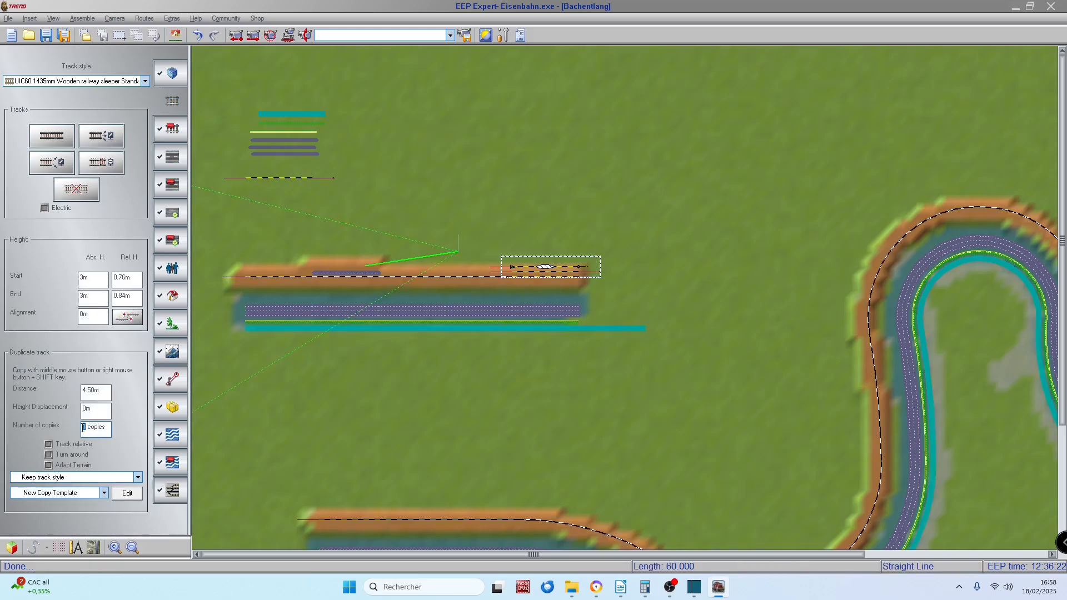
# Step: Set the number of copies to 3 and duplicate the newest rail track in parallel and forward end to end
pyautogui.write('3')
pyautogui.middleClick(545, 218)
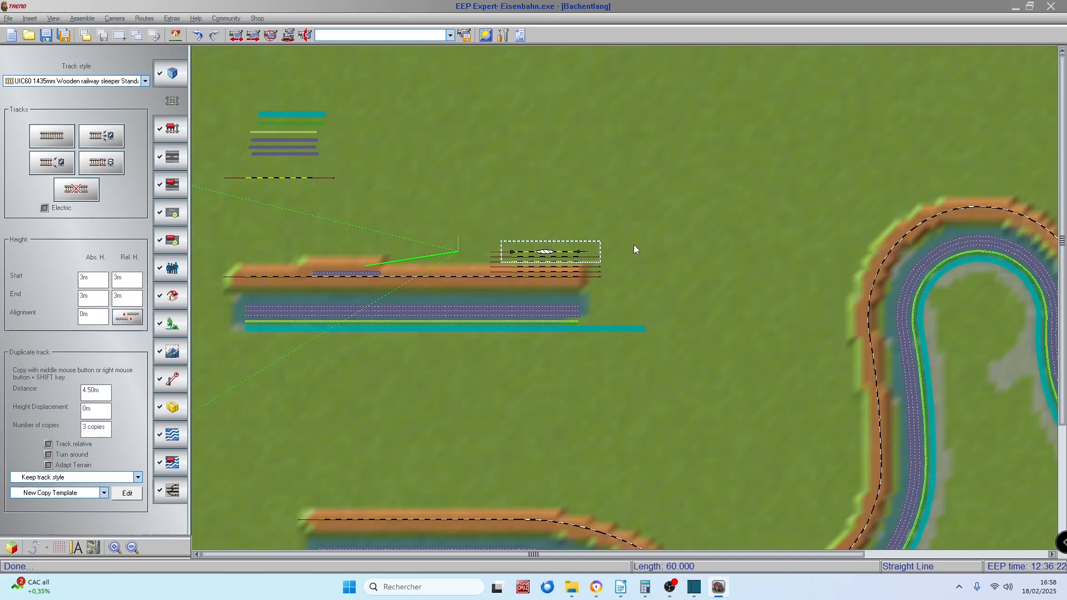
pyautogui.middleClick(680, 249)
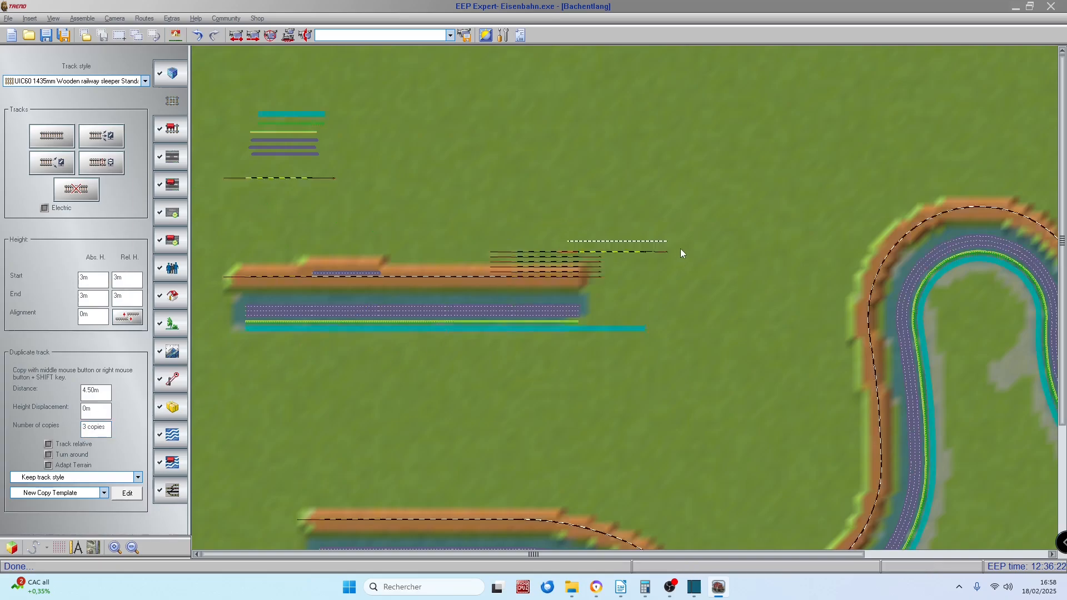
# Step: Duplicate the newest rail track in further groups of three, alternating parallel copies with end-to-end runs along the line
pyautogui.middleClick(742, 204)
pyautogui.middleClick(725, 192)
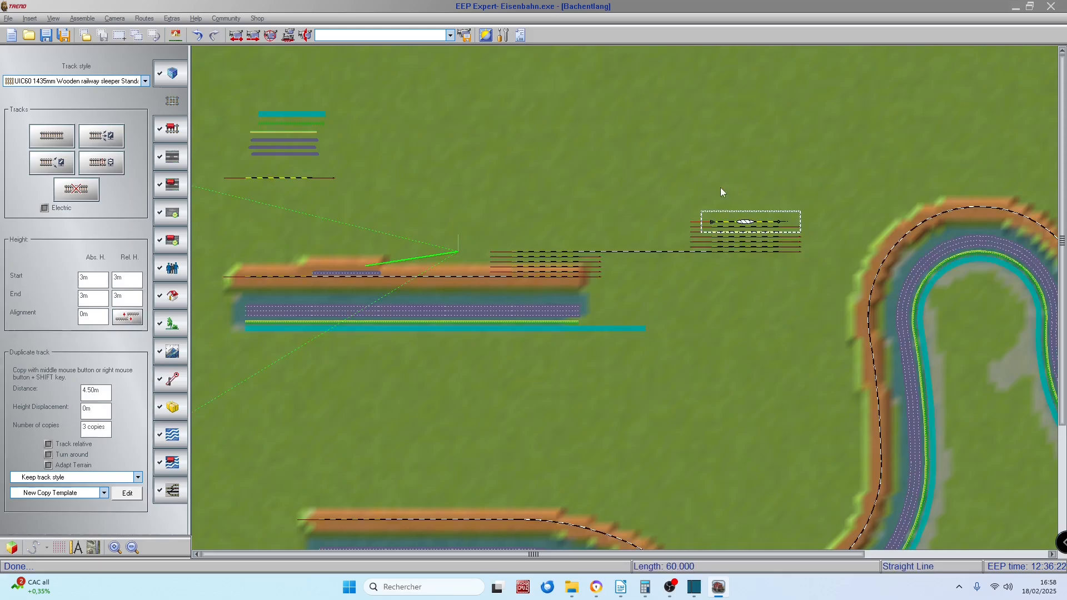
pyautogui.middleClick(614, 218)
pyautogui.middleClick(432, 216)
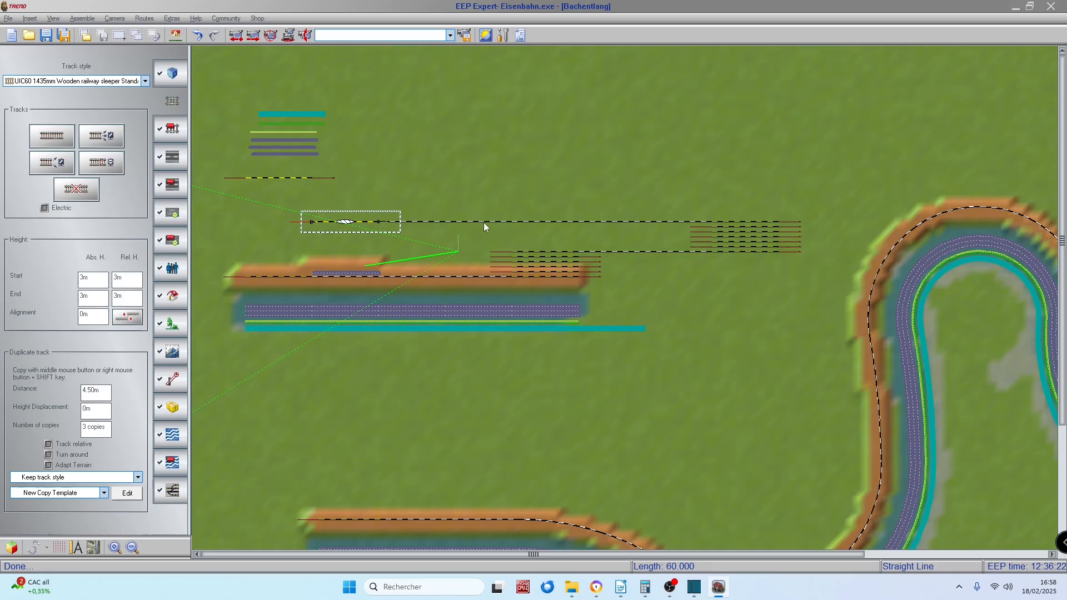
pyautogui.middleClick(483, 222)
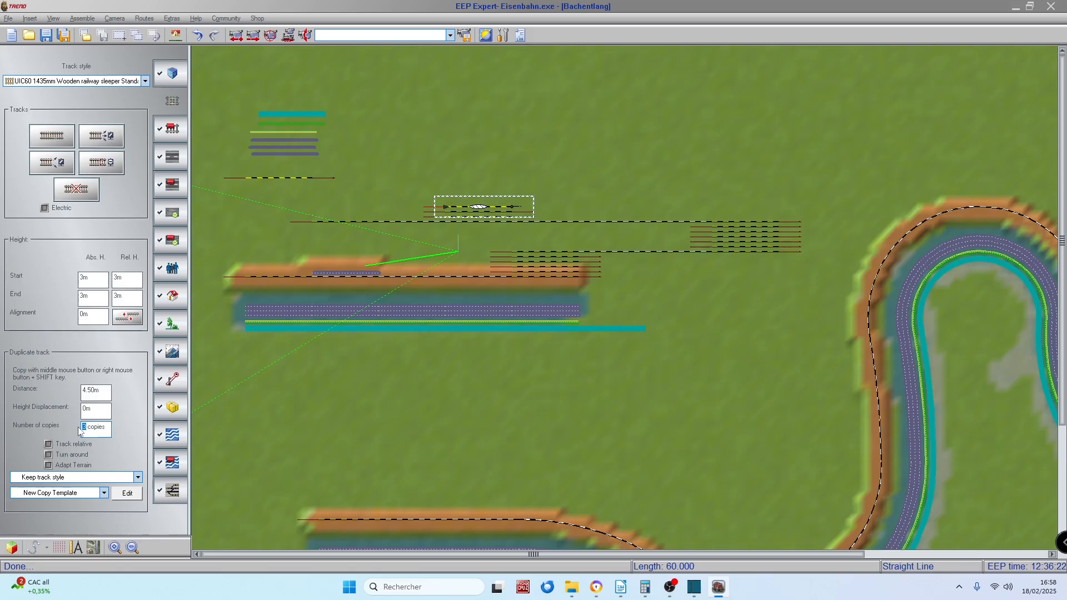
# Step: Set the number of copies to 8 and extend the newest rail track forward end to end towards the creek's bend
pyautogui.write('8')
pyautogui.middleClick(634, 200)
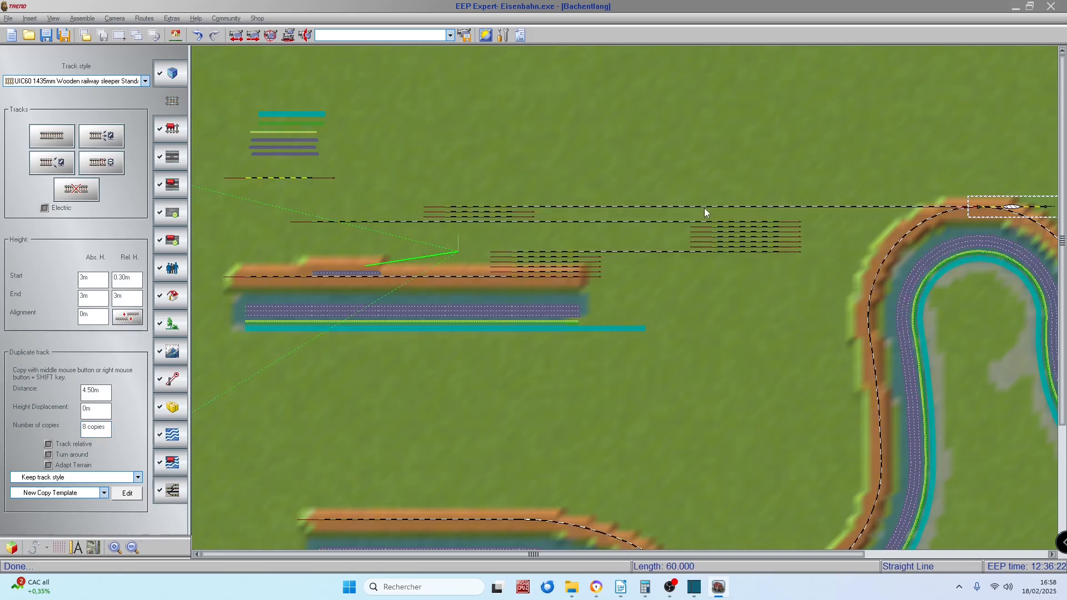
pyautogui.scroll(-1, 766, 303)
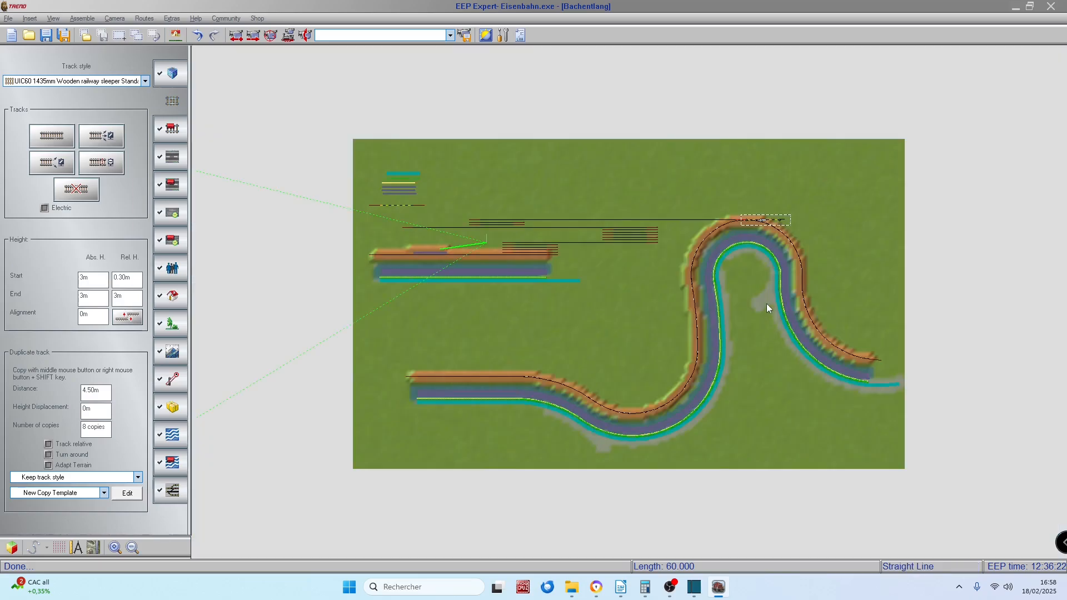
pyautogui.scroll(1, 567, 237)
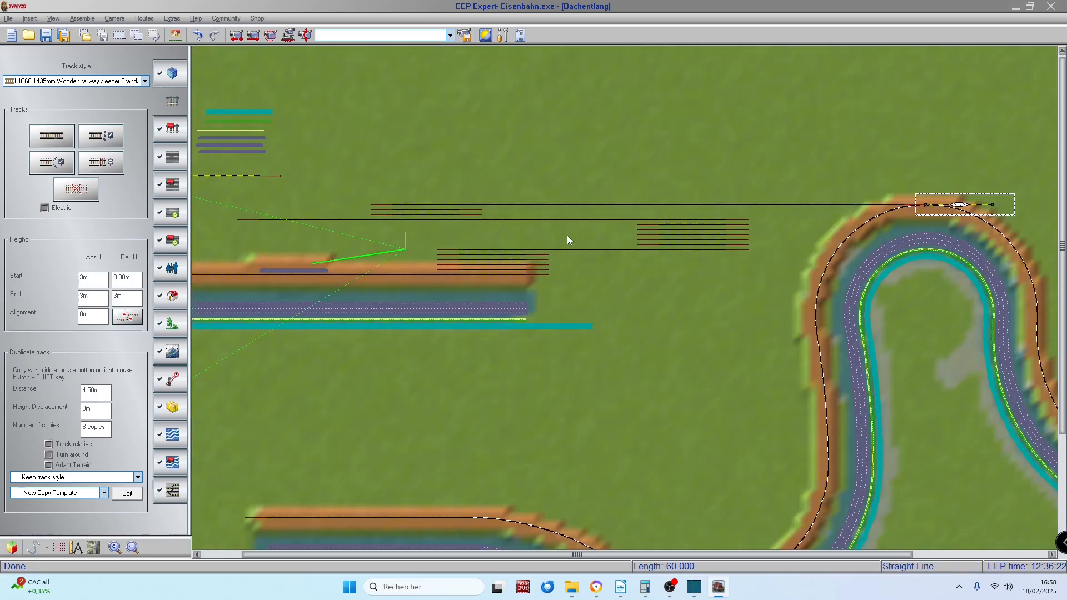